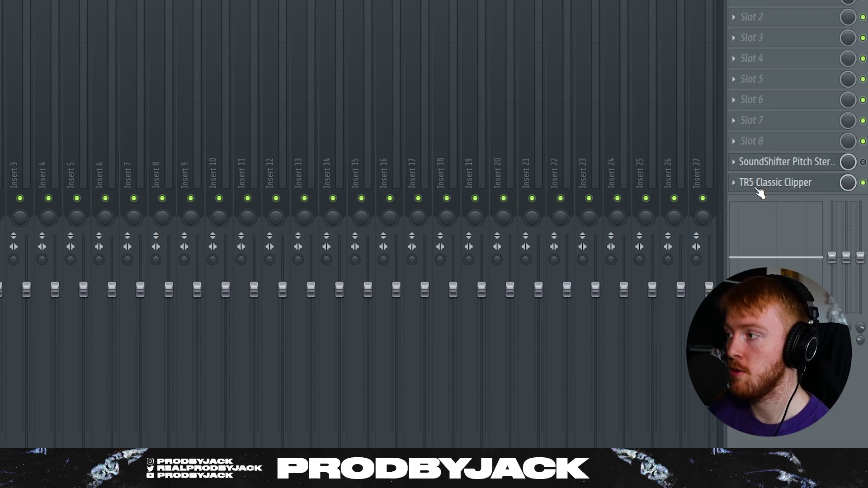
# Inspect the TR5 Classic Clipper on the master, then close its window
pyautogui.click(789, 202)
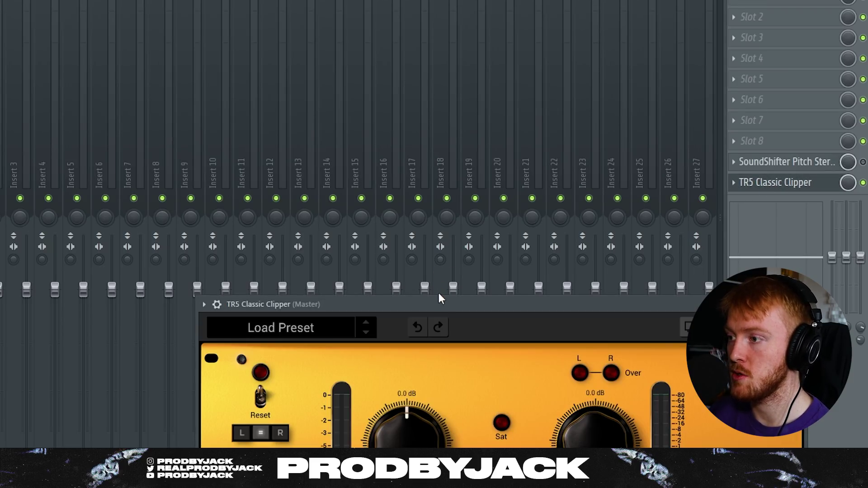
pyautogui.moveTo(440, 304); pyautogui.dragTo(280, 131)
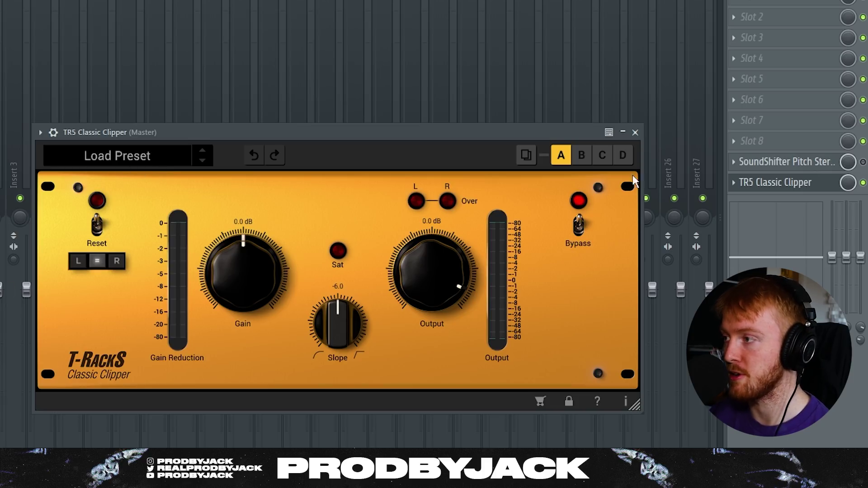
pyautogui.click(636, 132)
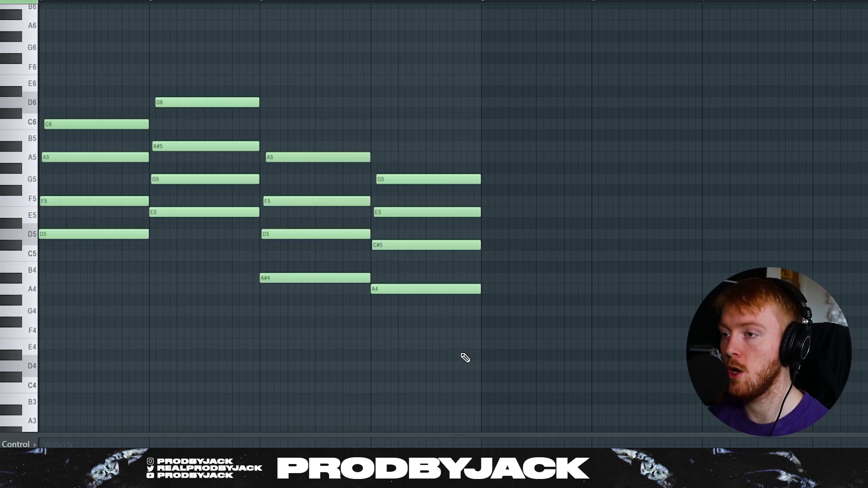
# Marquee-select all the chord notes, then highlight the top notes C6, D6, A5 and G5
pyautogui.moveTo(472, 346); pyautogui.dragTo(107, 88)
pyautogui.hotkey('ctrl', 'd')
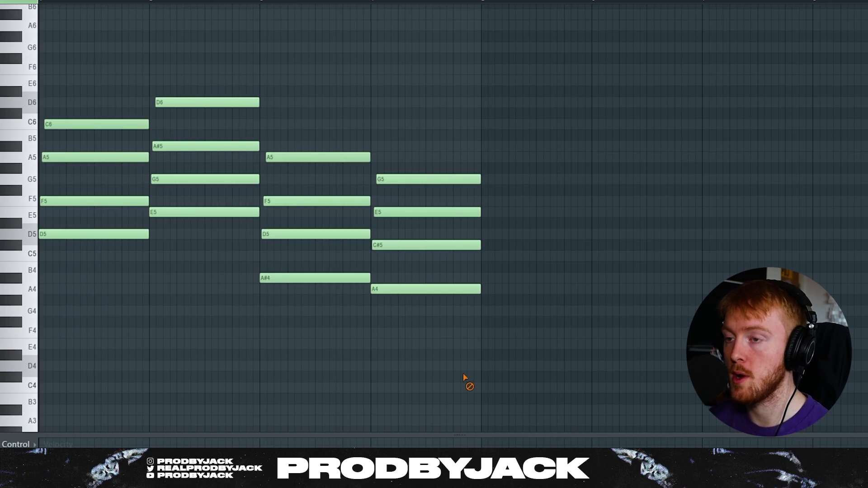
pyautogui.moveTo(70, 31); pyautogui.dragTo(502, 359)
pyautogui.hotkey('ctrl', 'd')
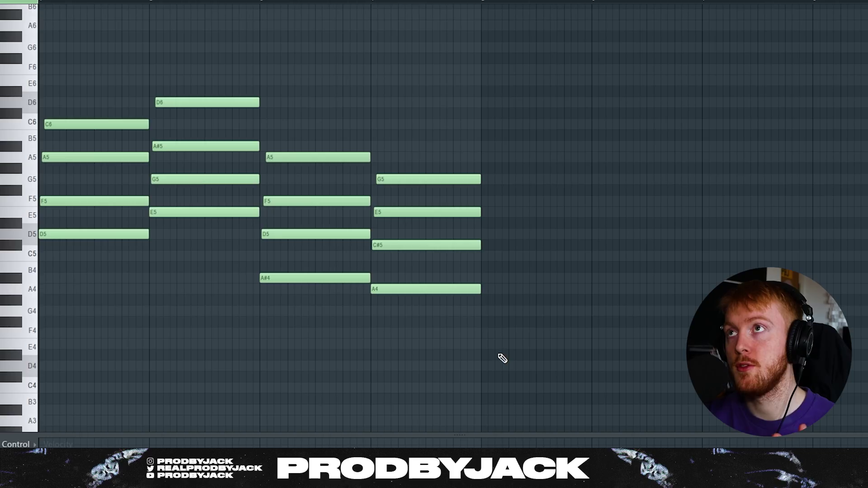
pyautogui.moveTo(502, 359); pyautogui.dragTo(134, 80)
pyautogui.hotkey('ctrl', 'd')
pyautogui.moveTo(75, 74); pyautogui.dragTo(506, 363)
pyautogui.moveTo(437, 335); pyautogui.dragTo(190, 124)
pyautogui.moveTo(330, 142); pyautogui.dragTo(439, 194)
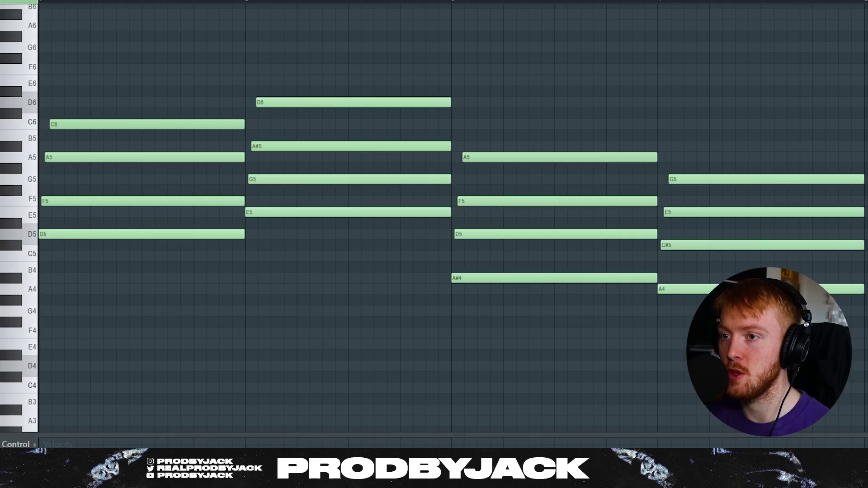
pyautogui.scroll(3, 123, 126)
pyautogui.scroll(-2, 124, 126)
pyautogui.scroll(-3, 122, 121)
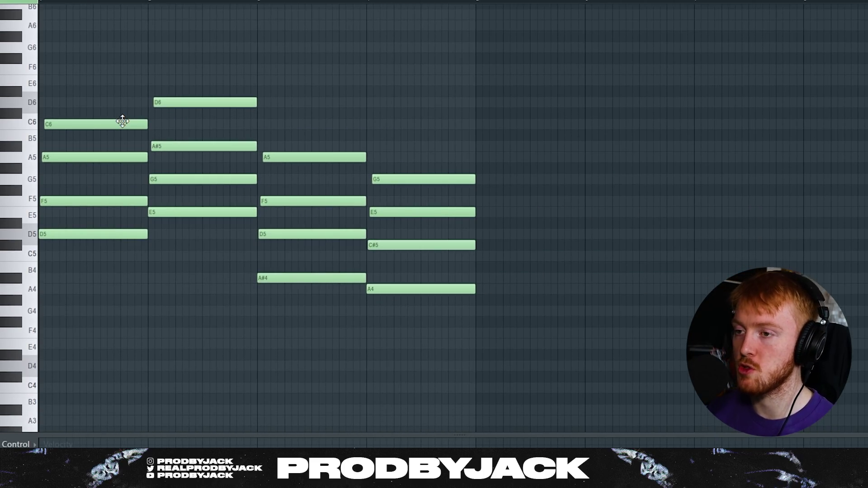
# Select each bar's chord notes in turn, bars 1 through 4, then clear the selection
pyautogui.moveTo(83, 282); pyautogui.dragTo(74, 93)
pyautogui.moveTo(215, 63); pyautogui.dragTo(223, 228)
pyautogui.moveTo(322, 117); pyautogui.dragTo(337, 319)
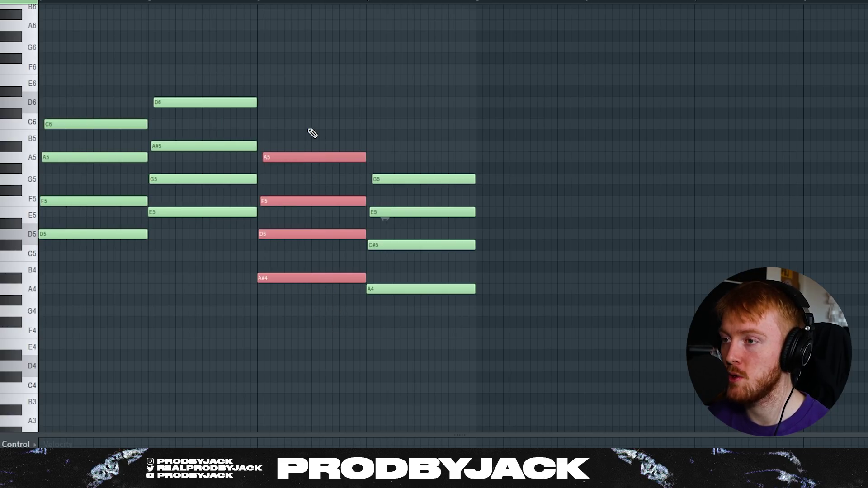
pyautogui.click(302, 262)
pyautogui.click(311, 278)
pyautogui.click(330, 305)
pyautogui.moveTo(380, 171); pyautogui.dragTo(442, 303)
pyautogui.click(414, 139)
pyautogui.moveTo(414, 140); pyautogui.dragTo(430, 326)
pyautogui.click(429, 326)
pyautogui.click(428, 246)
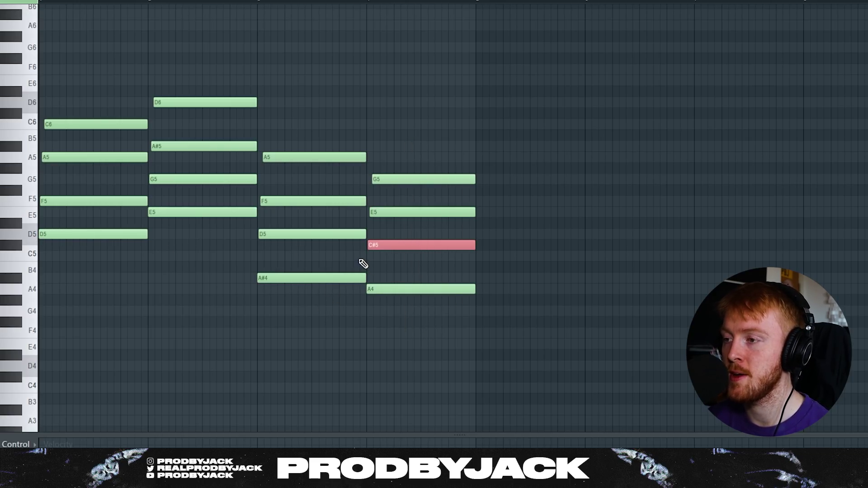
pyautogui.click(364, 263)
pyautogui.moveTo(425, 140); pyautogui.dragTo(436, 324)
pyautogui.click(437, 325)
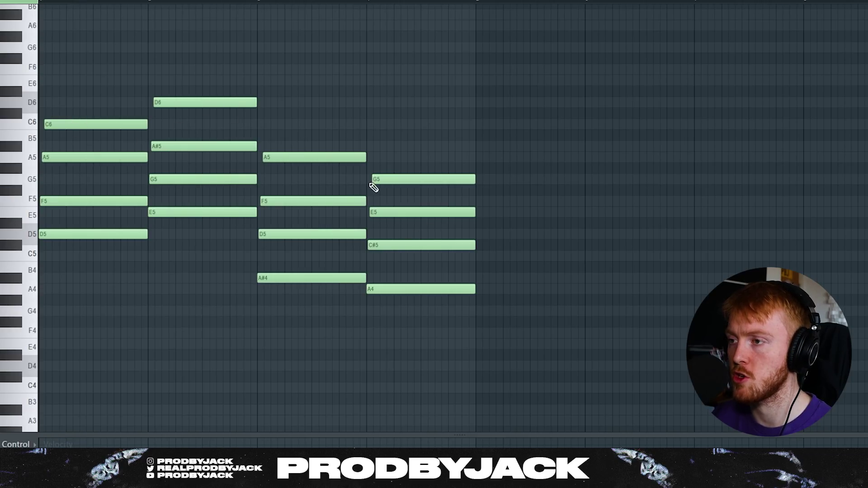
pyautogui.moveTo(108, 92); pyautogui.dragTo(455, 320)
pyautogui.hotkey('ctrl', 'd')
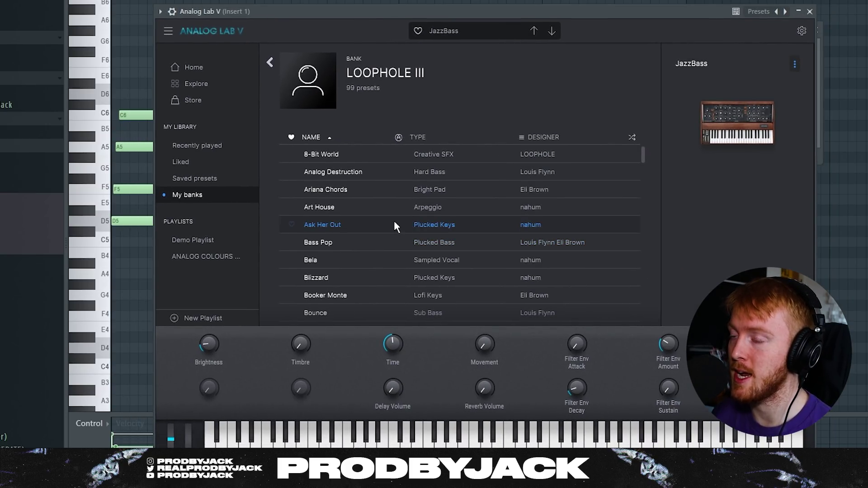
# Load the IN THE BIBLE preset and audition it on the chord progression
pyautogui.scroll(-3, 387, 235)
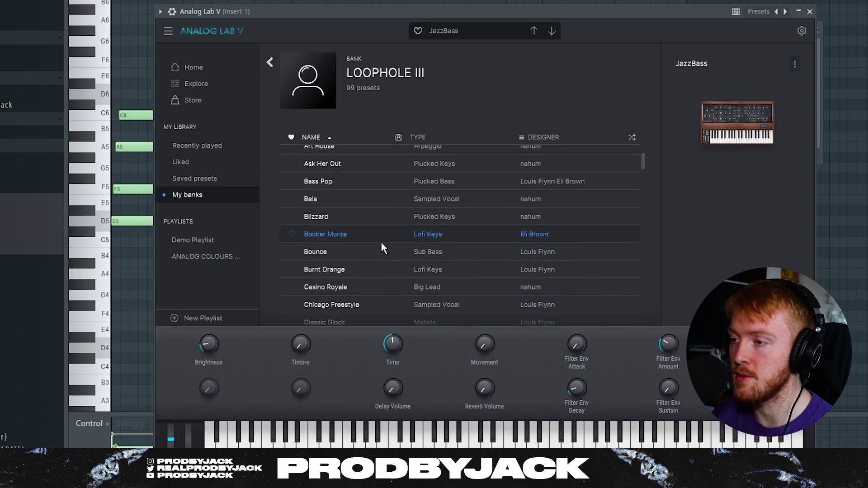
pyautogui.scroll(-15, 382, 248)
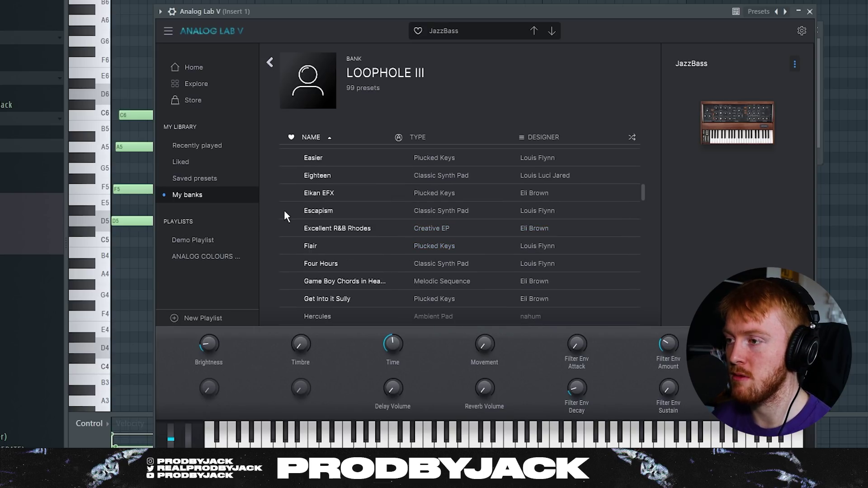
pyautogui.scroll(-5, 373, 236)
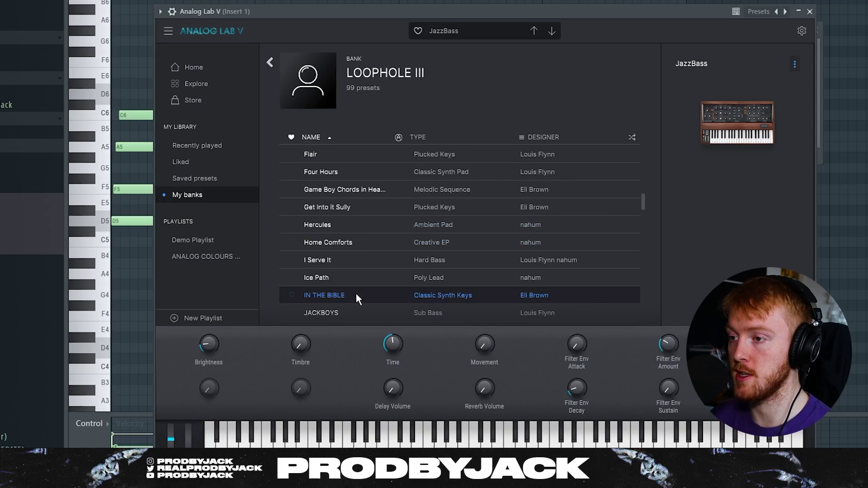
pyautogui.click(357, 295)
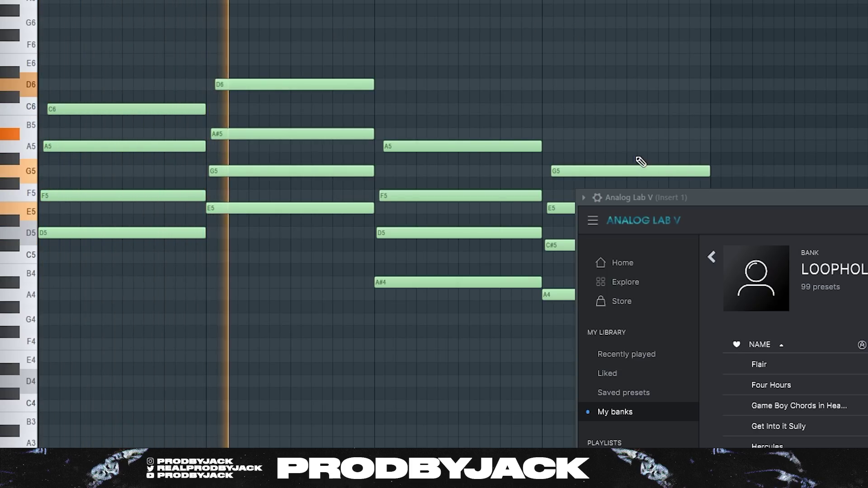
pyautogui.moveTo(669, 199); pyautogui.dragTo(867, 166)
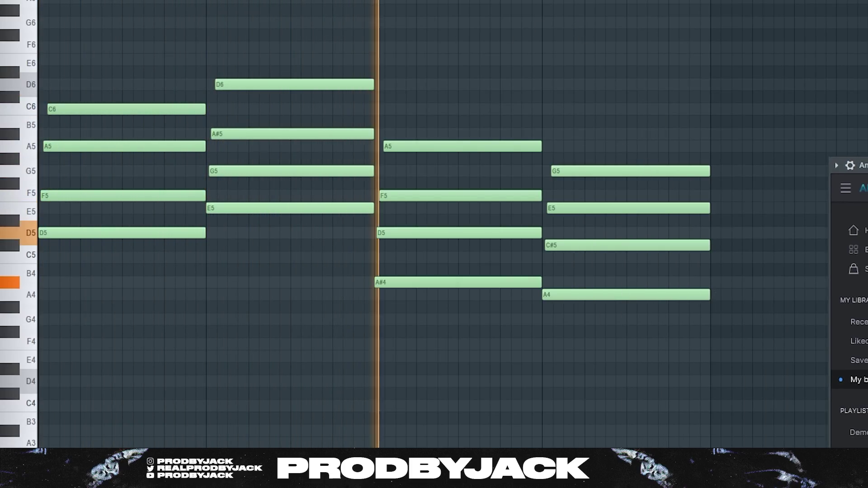
pyautogui.scroll(-2, 565, 155)
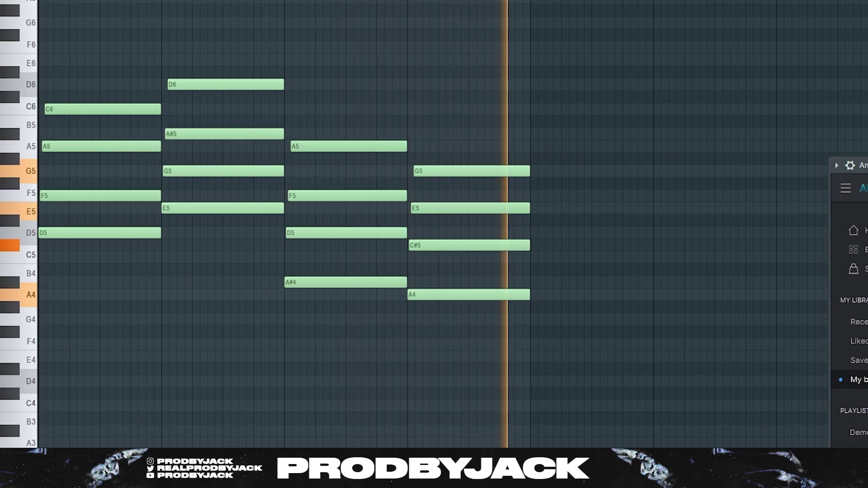
pyautogui.press('space')
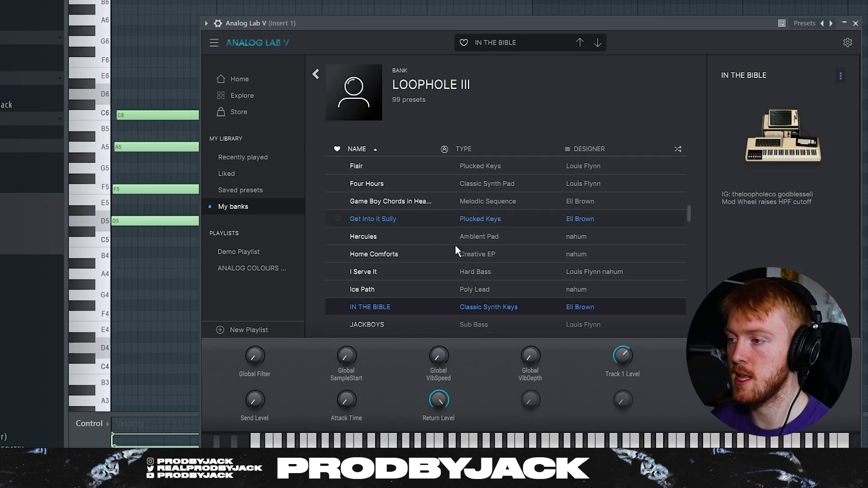
# Try the Jaded preset and play the chord progression again
pyautogui.scroll(-3, 406, 242)
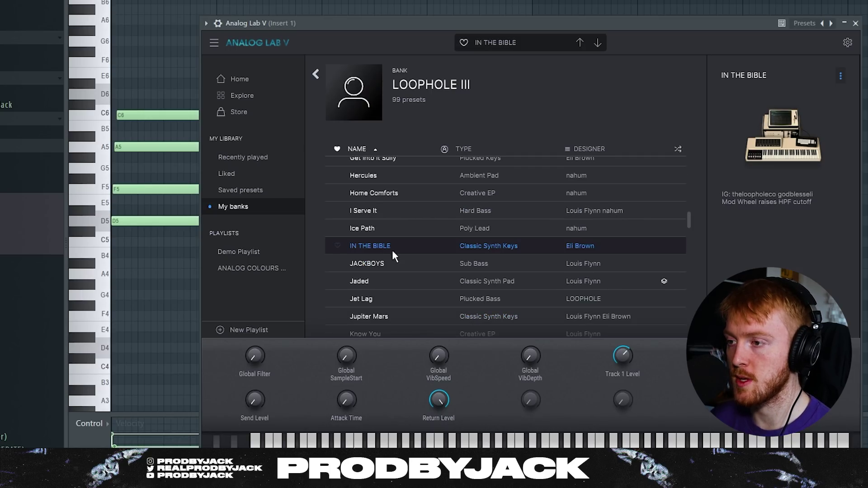
pyautogui.scroll(-1, 403, 248)
pyautogui.click(392, 223)
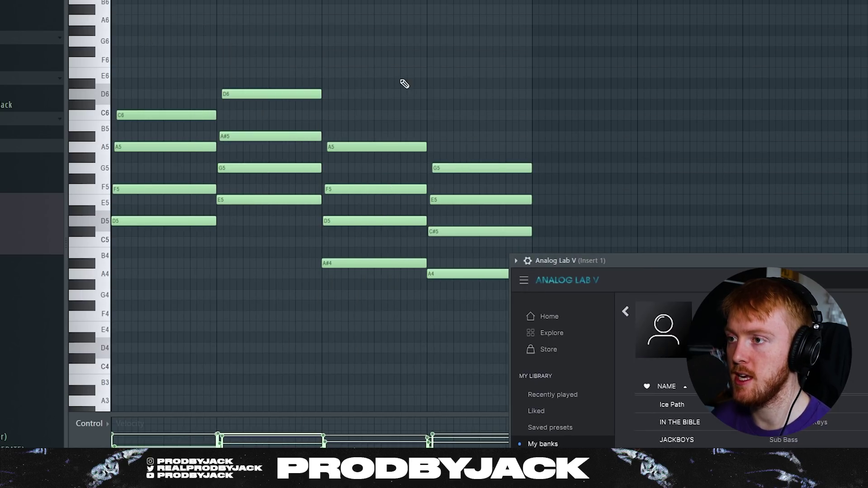
pyautogui.press('space')
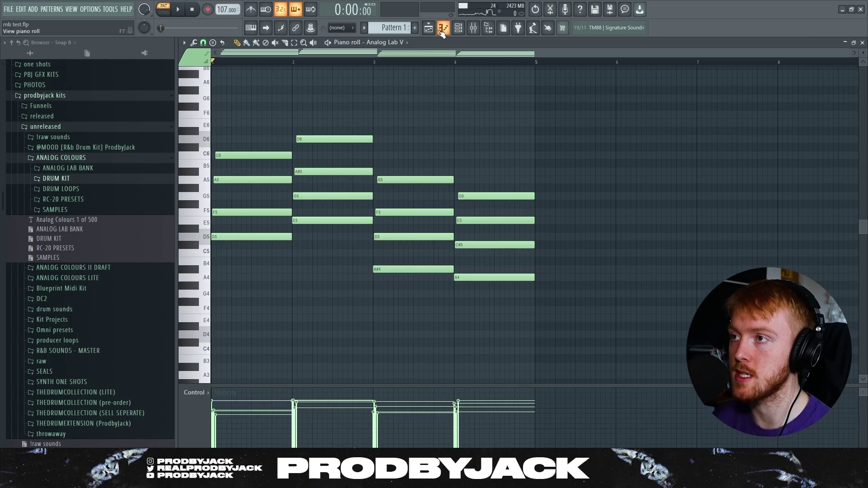
# Close the chord piano roll and bring up the Analog Lab V instrument from the channel rack
pyautogui.click(443, 28)
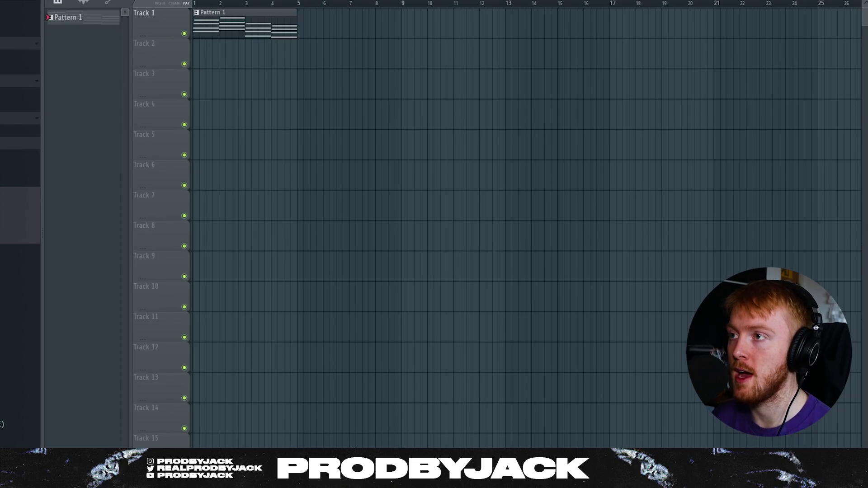
pyautogui.press('F6')
pyautogui.click(242, 80)
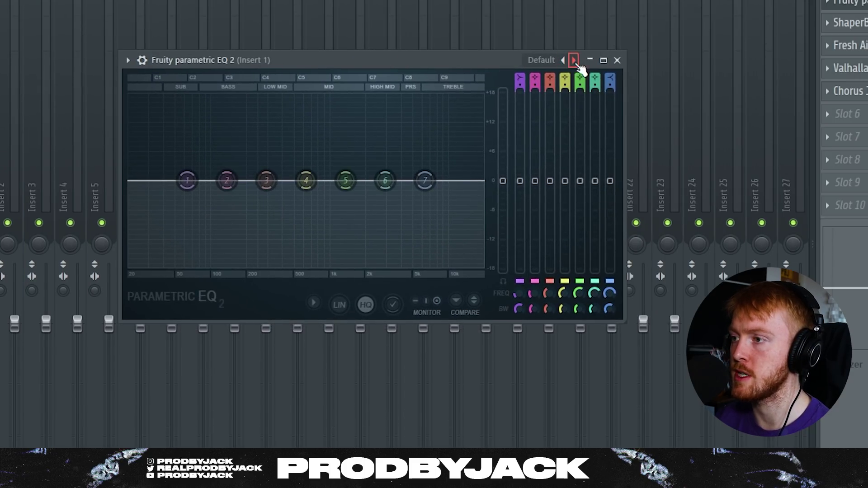
# Load the '20Hz + 18kHz cut' EQ preset, moving the high cut to ~2 kHz and the low cut to ~150 Hz
pyautogui.click(574, 60)
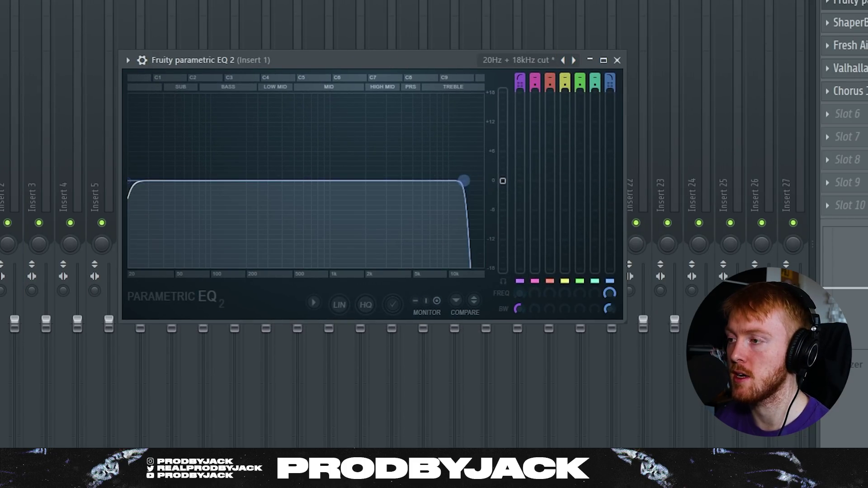
pyautogui.moveTo(457, 181); pyautogui.dragTo(375, 186)
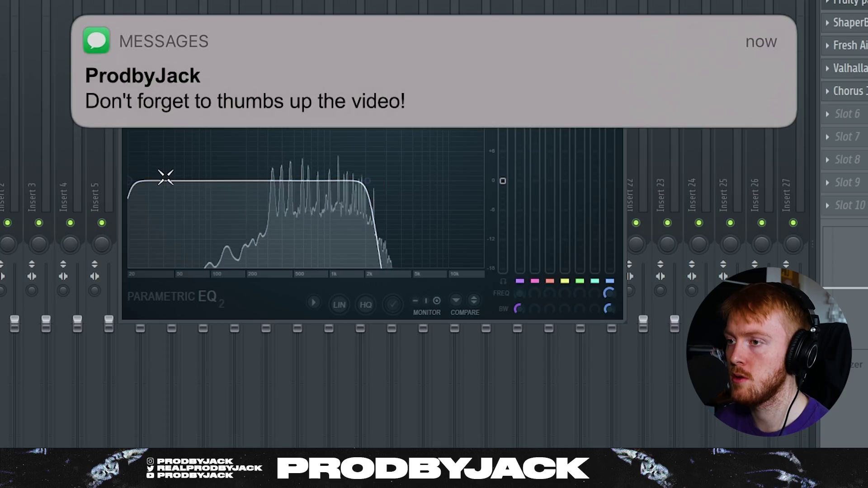
pyautogui.moveTo(163, 179); pyautogui.dragTo(247, 186)
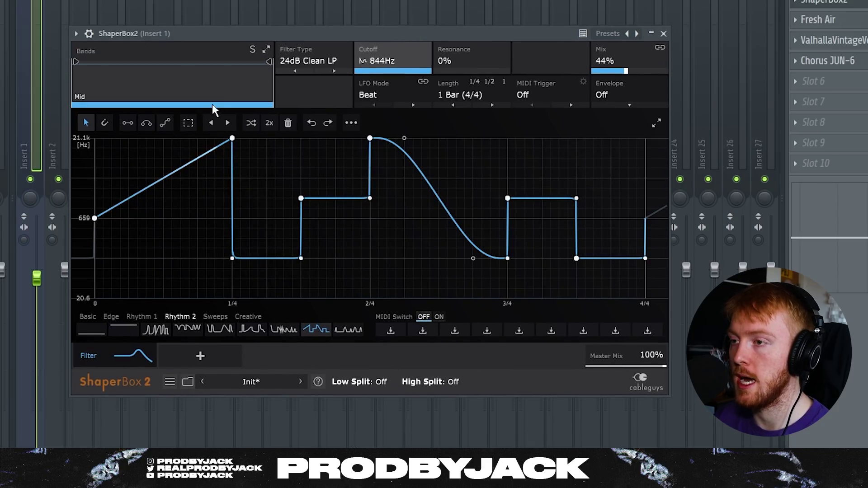
# Play the beat and set the ShaperBox 2 filter LFO length to 4 Bars, then select the Time shaper
pyautogui.press('space')
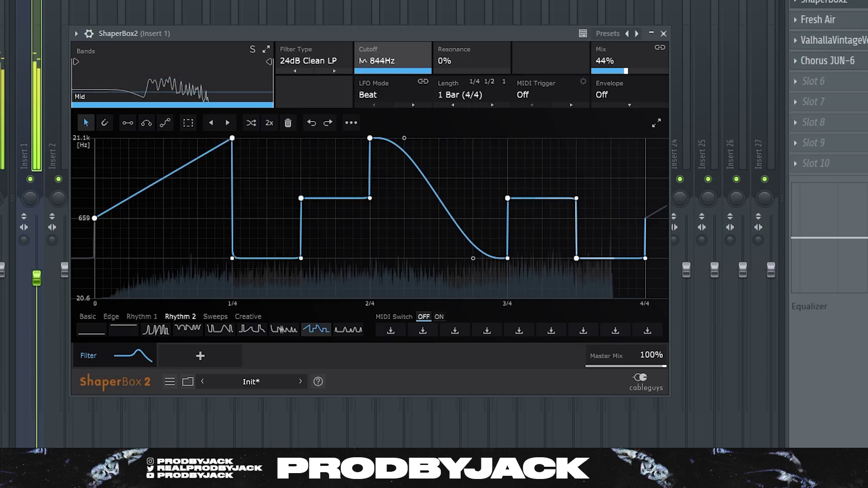
pyautogui.click(461, 94)
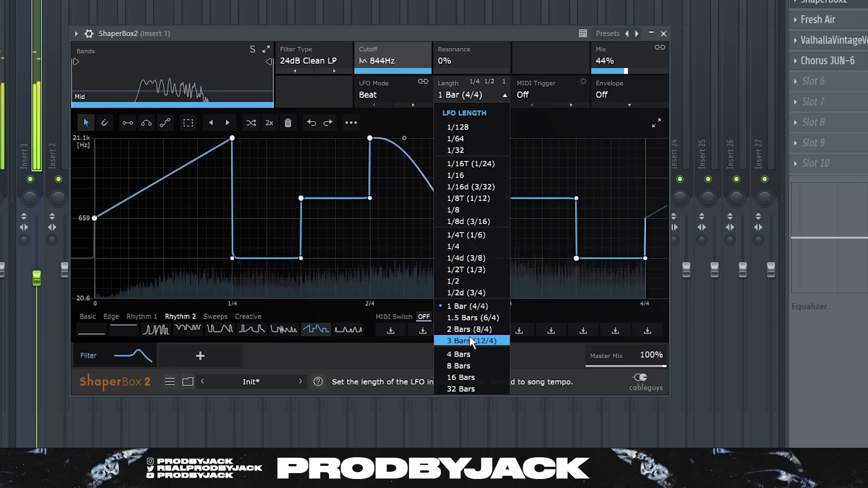
pyautogui.click(469, 354)
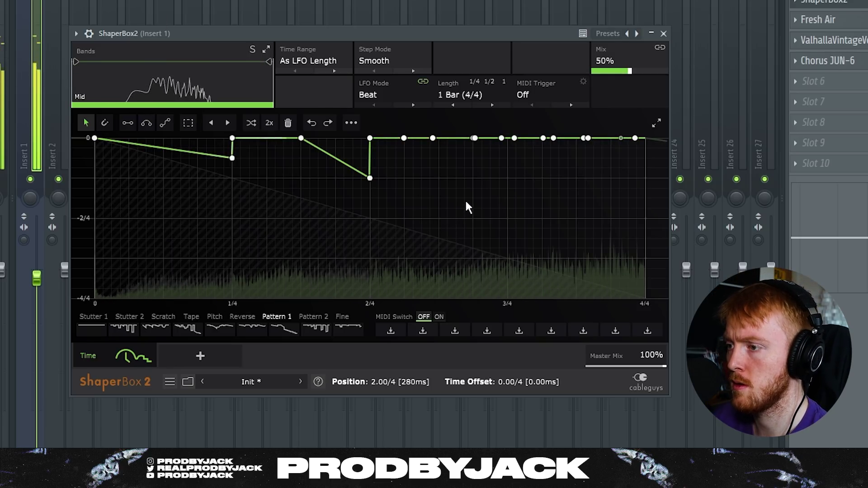
pyautogui.click(200, 355)
pyautogui.click(118, 348)
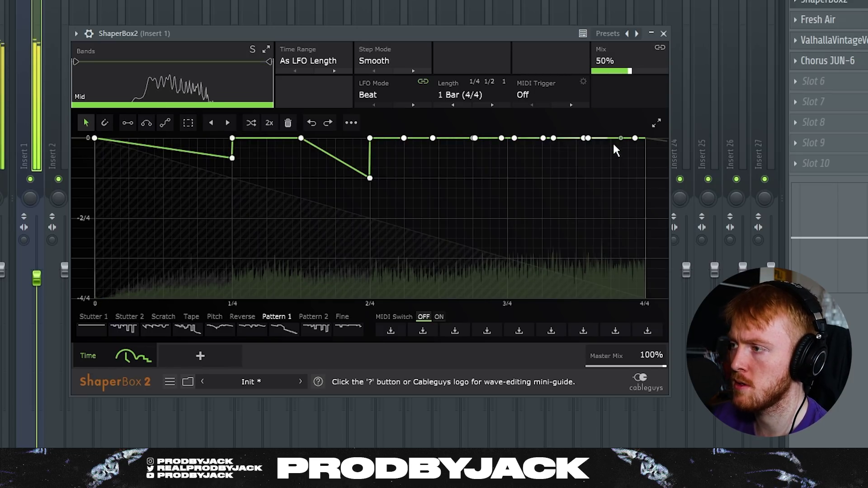
# Add a Pan shaper with a sine curve at 38% mix, keeping its LFO length at 1 Bar
pyautogui.click(200, 357)
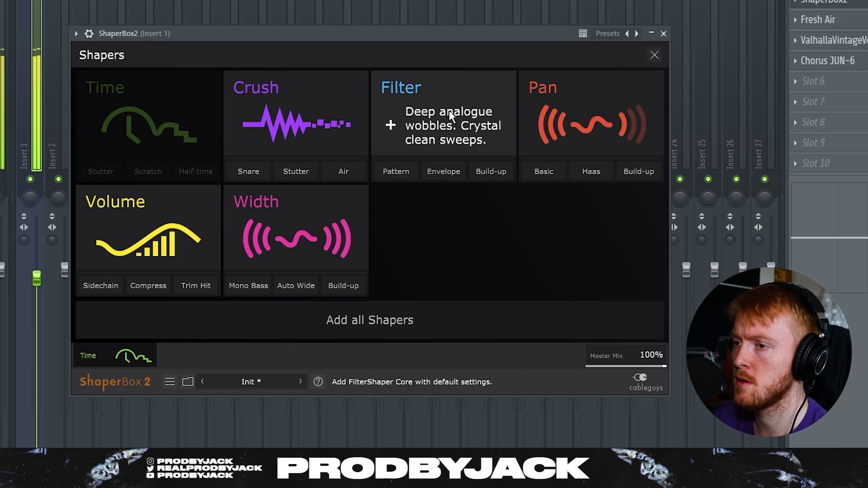
pyautogui.click(566, 112)
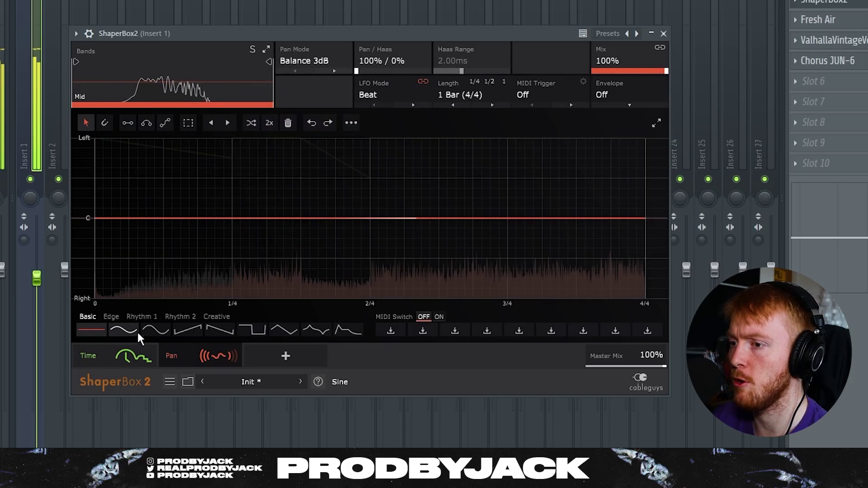
pyautogui.click(155, 331)
pyautogui.click(479, 96)
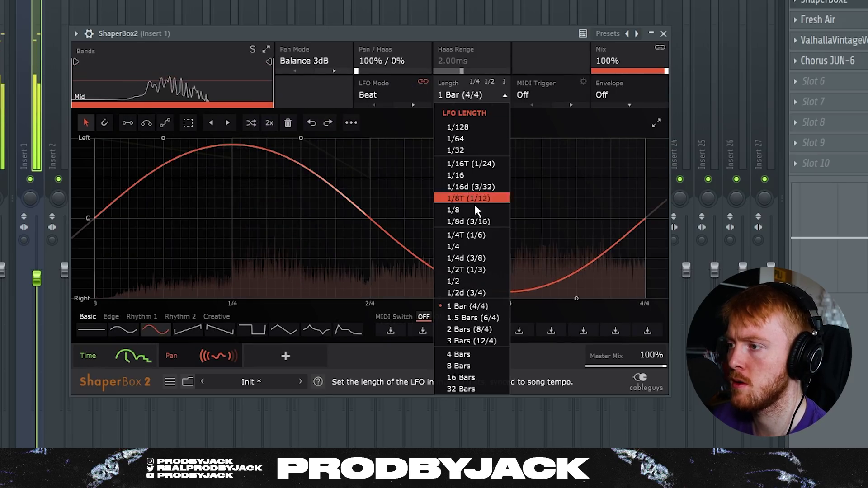
pyautogui.click(666, 74)
pyautogui.moveTo(666, 71); pyautogui.dragTo(622, 71)
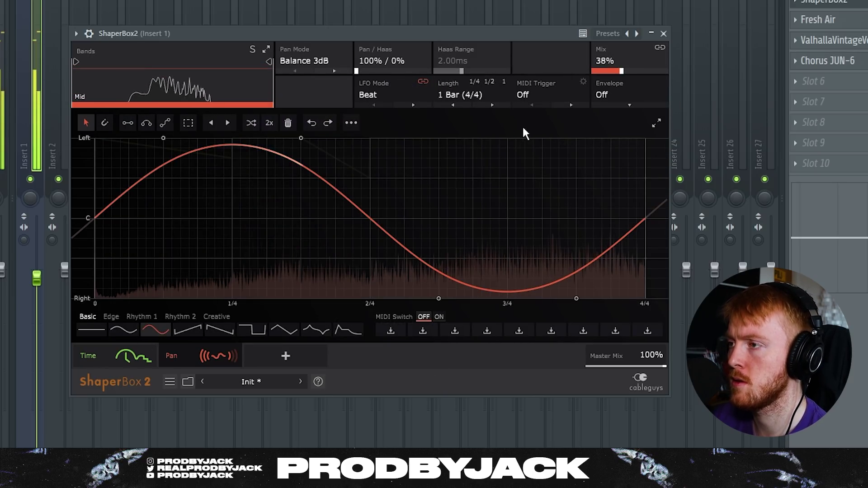
pyautogui.click(480, 96)
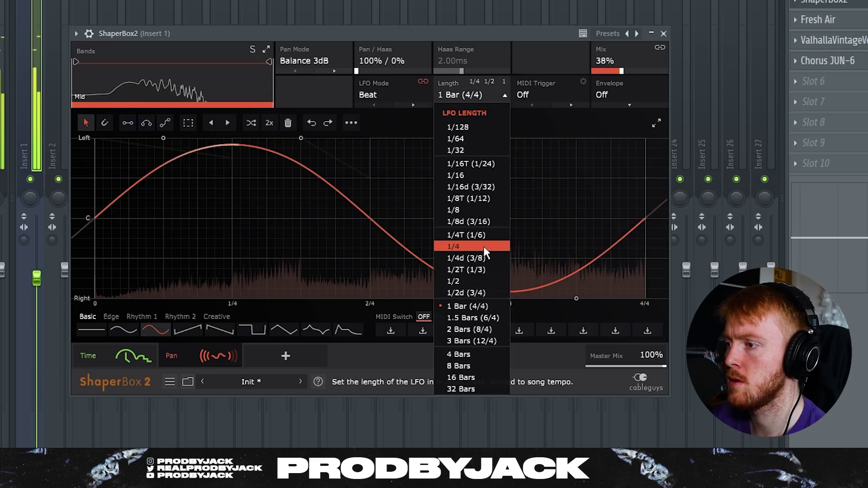
pyautogui.click(400, 132)
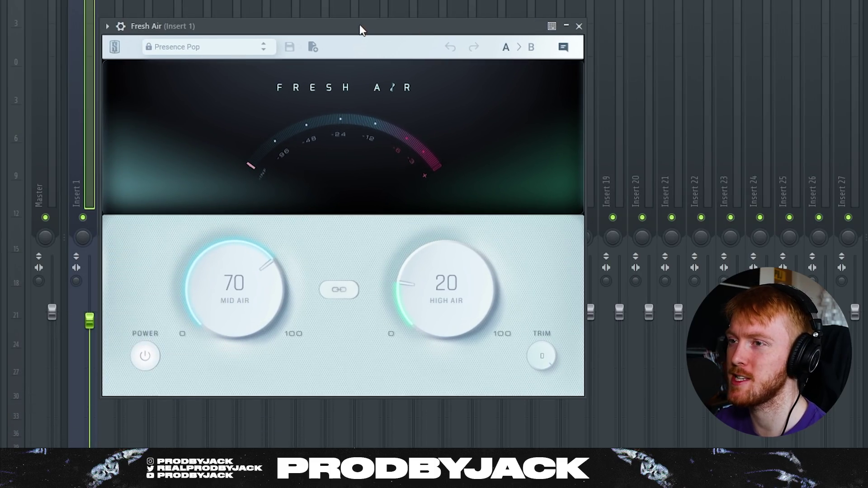
pyautogui.moveTo(360, 29); pyautogui.dragTo(412, 34)
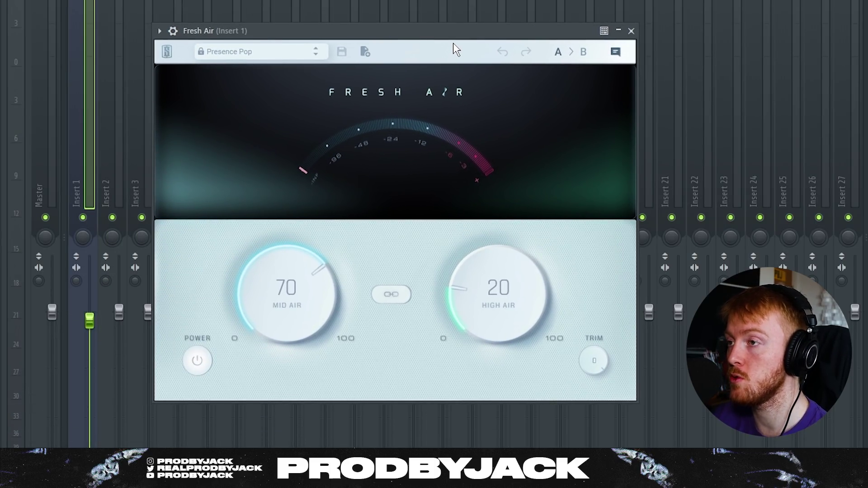
pyautogui.moveTo(448, 32); pyautogui.dragTo(470, 53)
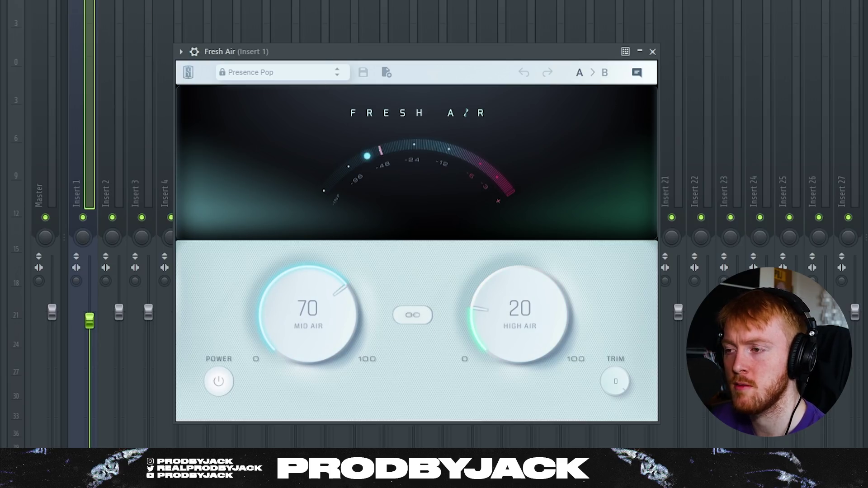
pyautogui.click(653, 52)
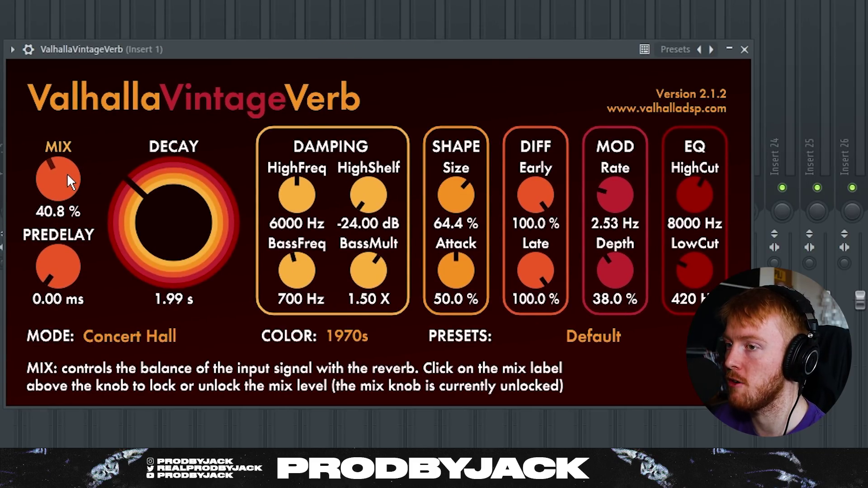
# Lower the ValhallaVintageVerb mix from 40.8% to 39.6%
pyautogui.moveTo(68, 176); pyautogui.dragTo(68, 180)
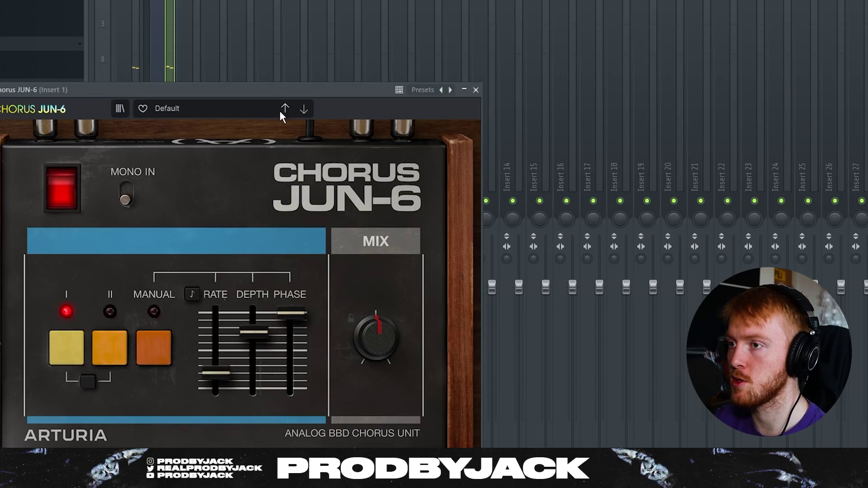
# Load Chorus JUN-6's Mode I + II preset and bring its mix to about 35%
pyautogui.moveTo(279, 111); pyautogui.dragTo(396, 4)
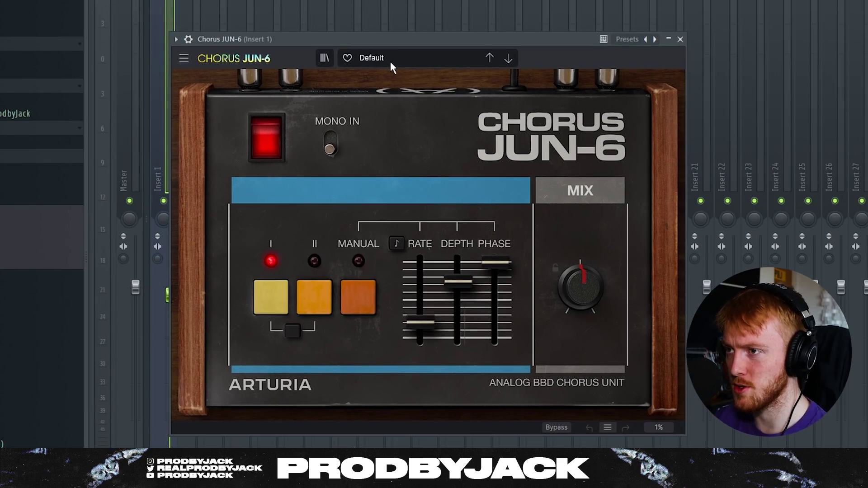
pyautogui.click(390, 61)
pyautogui.moveTo(407, 91)
pyautogui.click(522, 190)
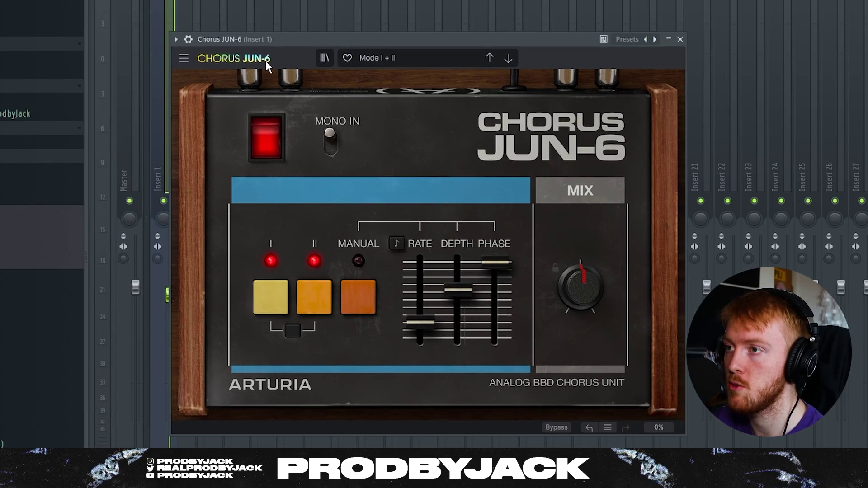
pyautogui.moveTo(581, 287); pyautogui.dragTo(581, 308)
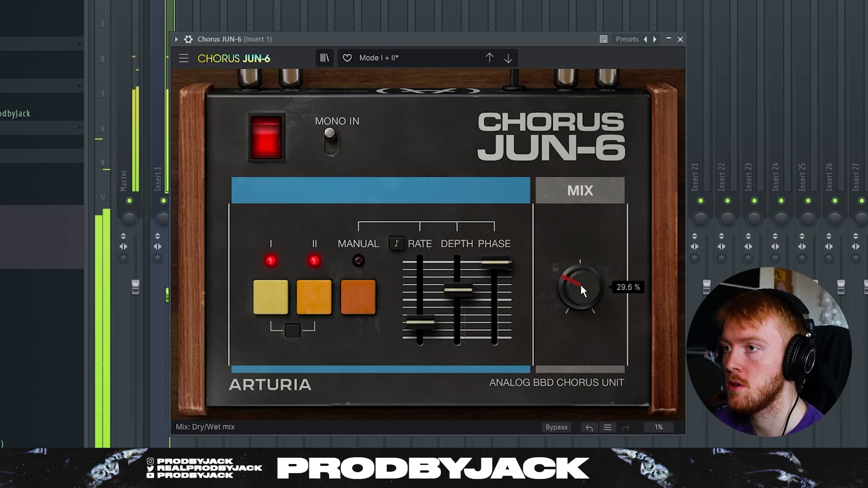
pyautogui.click(490, 58)
pyautogui.scroll(-4, 576, 282)
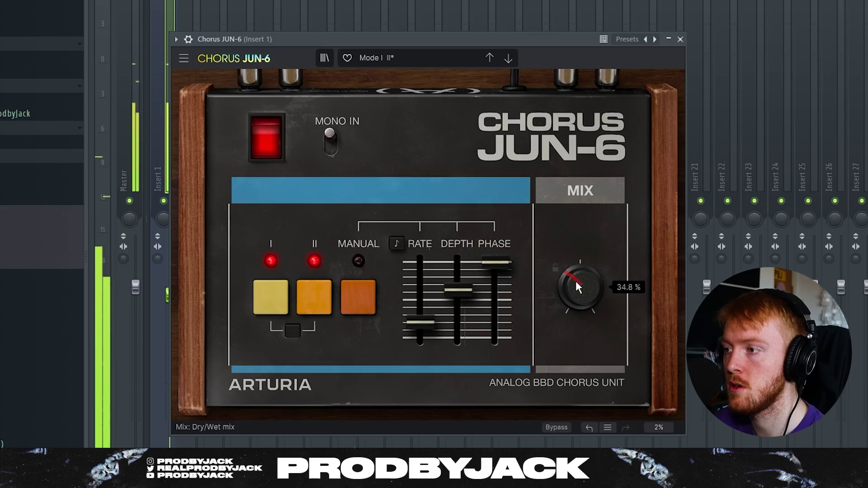
# Close Chorus JUN-6 and position the Channel rack lower over the playlist
pyautogui.click(680, 39)
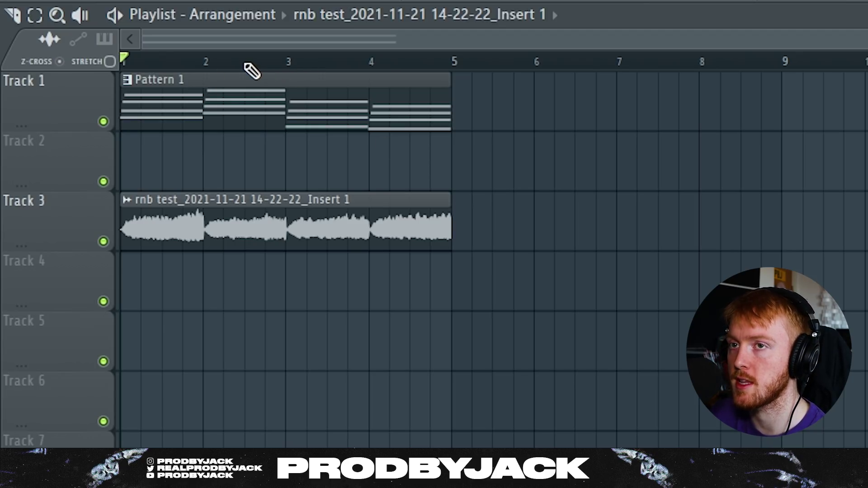
pyautogui.press('F6')
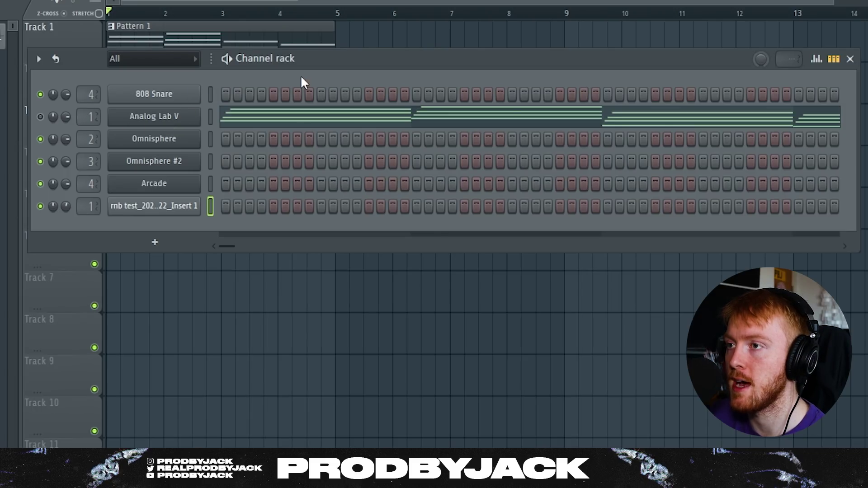
pyautogui.moveTo(301, 75); pyautogui.dragTo(465, 207)
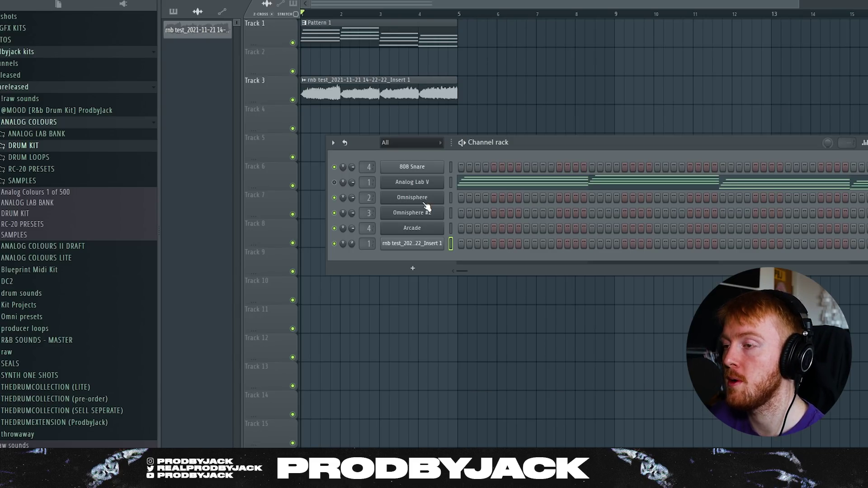
# Audition Omnisphere's Growler Moog Bass patch, then bring up Omnisphere #2 at the top of the screen
pyautogui.click(424, 201)
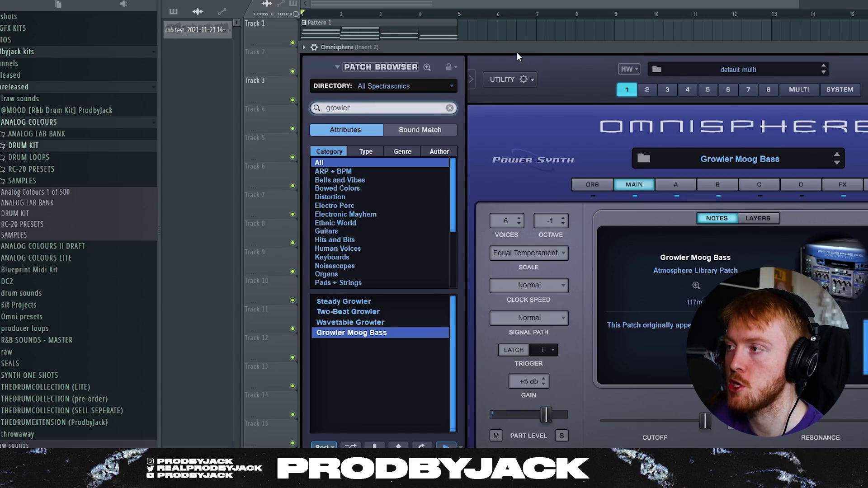
pyautogui.moveTo(514, 50); pyautogui.dragTo(235, 26)
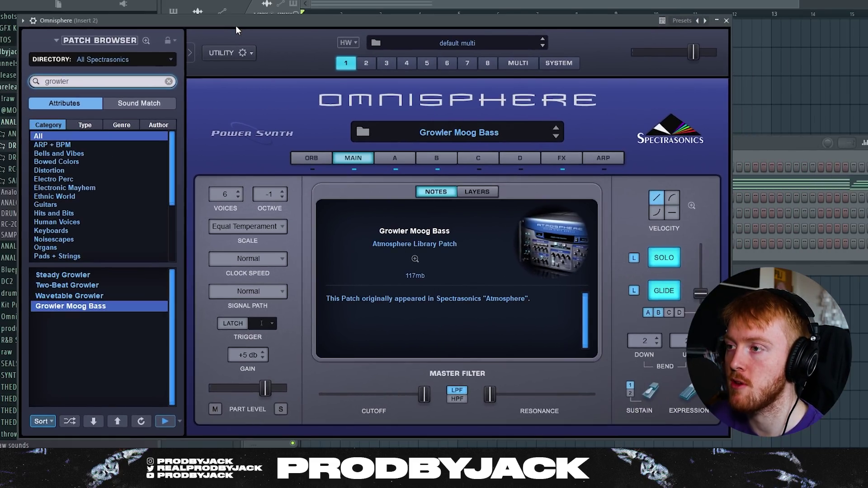
pyautogui.click(726, 21)
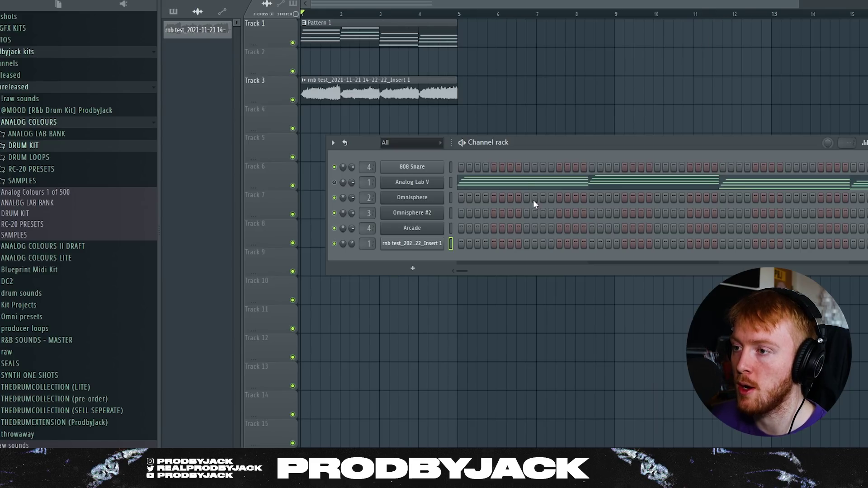
pyautogui.click(431, 215)
pyautogui.moveTo(422, 68); pyautogui.dragTo(417, 36)
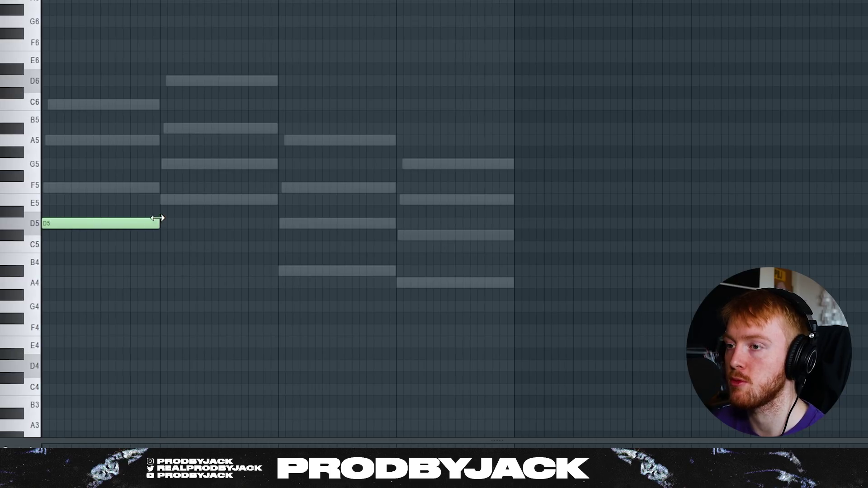
# Draw the remaining bass notes and settle the line on D4, E4, A#4 and A4
pyautogui.click(164, 200)
pyautogui.click(282, 270)
pyautogui.click(401, 283)
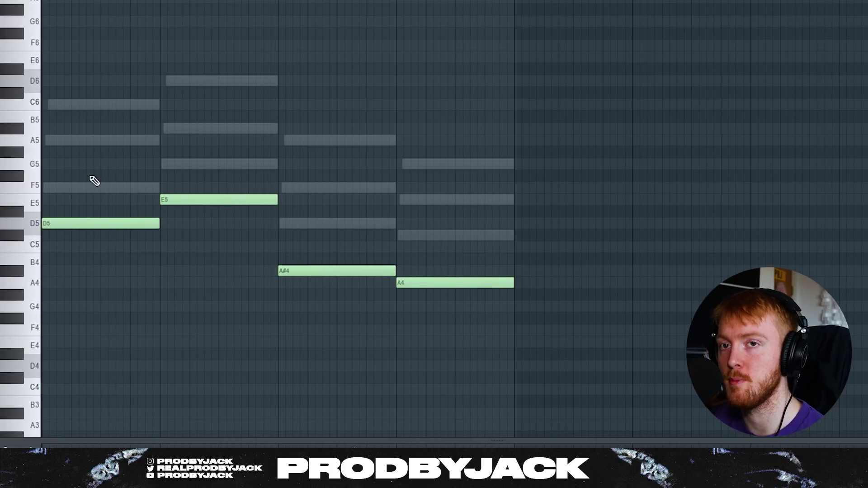
pyautogui.moveTo(64, 147); pyautogui.dragTo(468, 317)
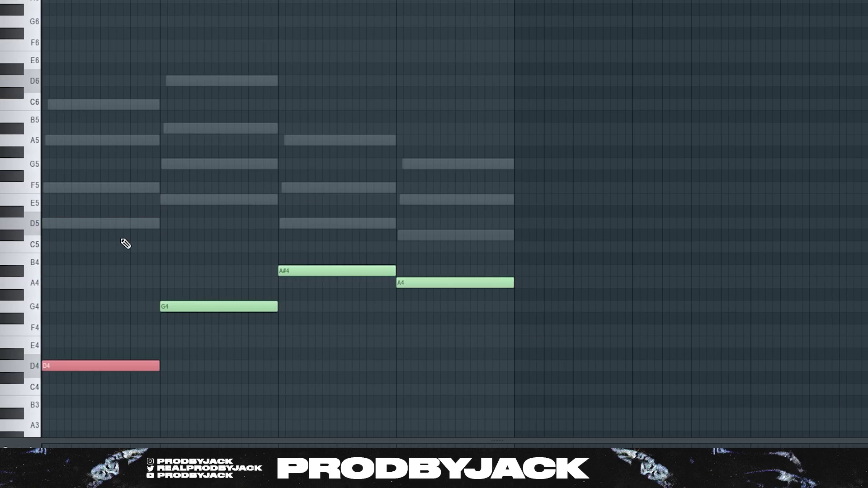
pyautogui.press('space')
pyautogui.moveTo(280, 260); pyautogui.dragTo(475, 310)
pyautogui.hotkey('ctrl', 'Down')
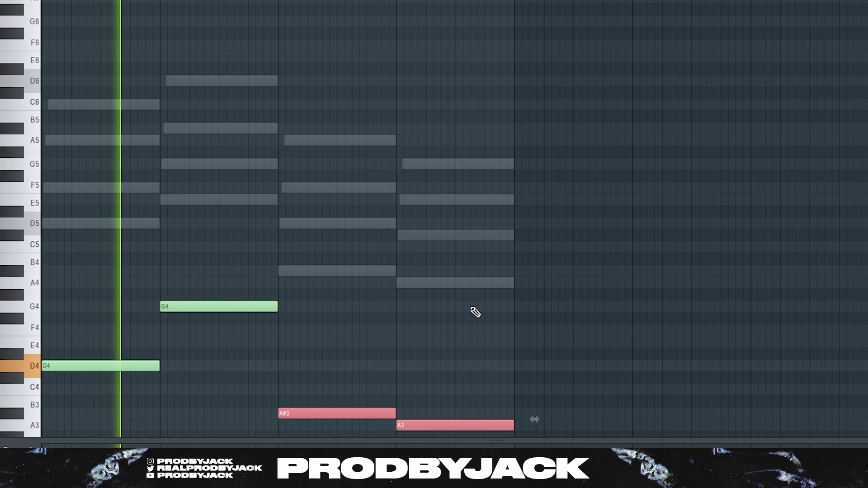
pyautogui.hotkey('ctrl', 'Up')
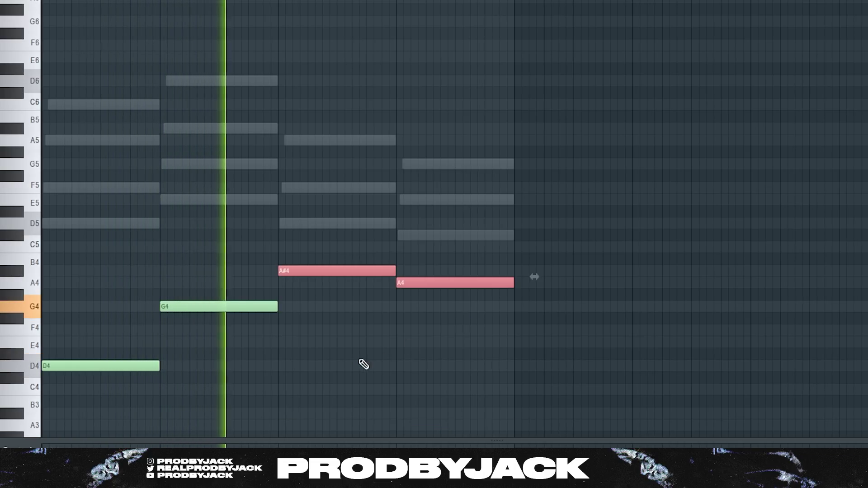
pyautogui.hotkey('ctrl', 'd')
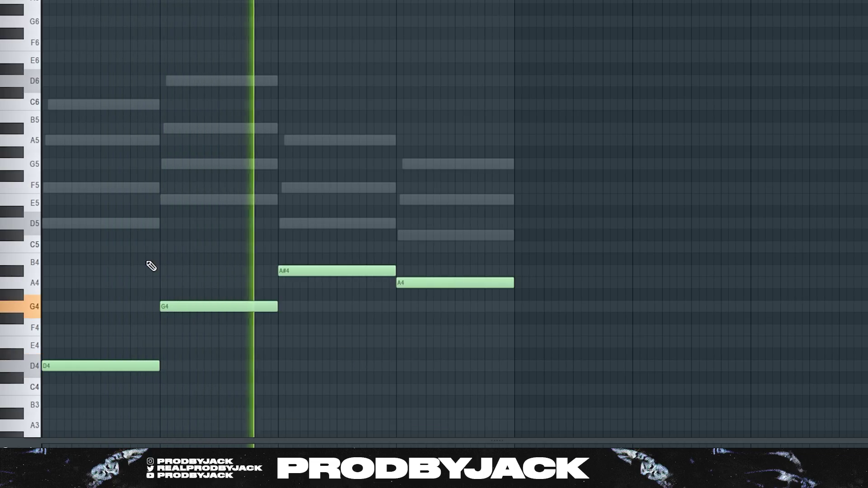
pyautogui.rightClick(193, 309)
pyautogui.click(161, 342)
pyautogui.press('space')
# Copy the Omnisphere pattern onto Omnisphere #2 and show its notes in the piano roll
pyautogui.press('F6')
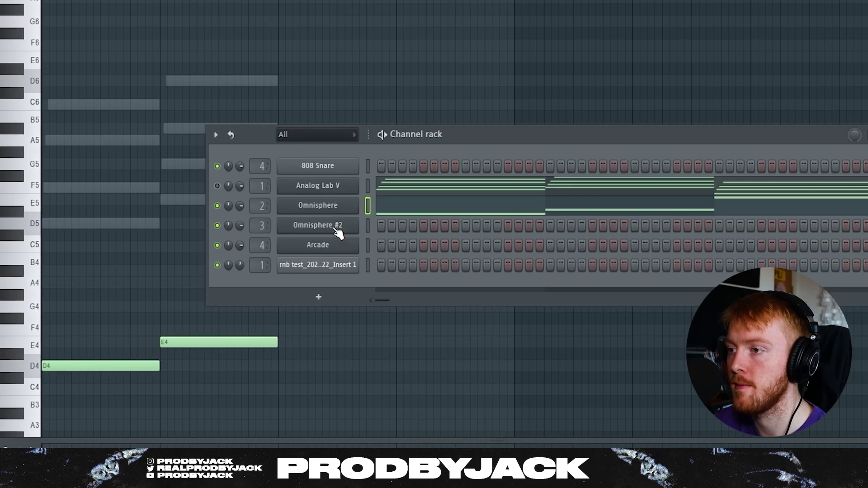
pyautogui.rightClick(361, 199)
pyautogui.click(500, 219)
pyautogui.rightClick(361, 223)
pyautogui.click(504, 252)
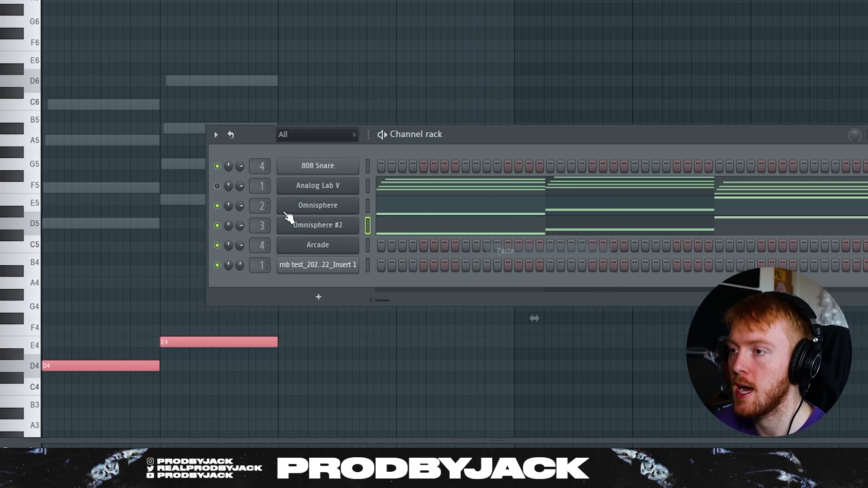
pyautogui.rightClick(362, 226)
pyautogui.click(402, 225)
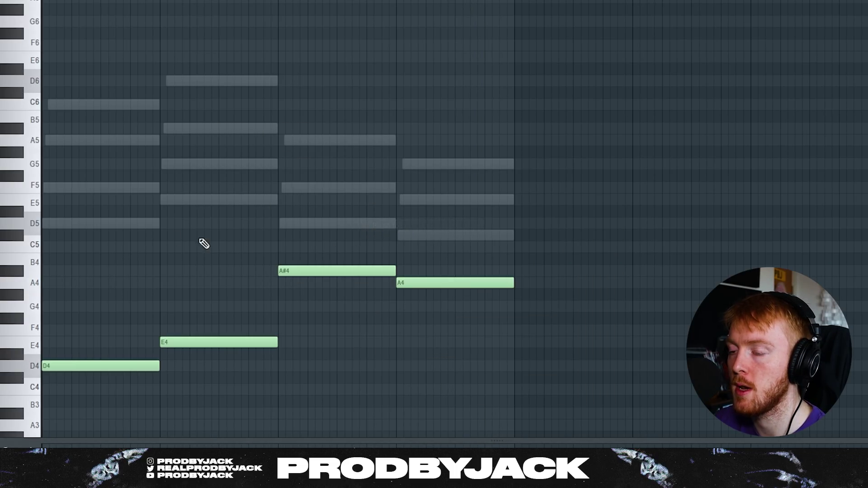
# Chop the Omnisphere #2 notes, delete the last E4 and A4, and stretch the remaining ones to the bar end
pyautogui.moveTo(158, 343); pyautogui.dragTo(121, 384)
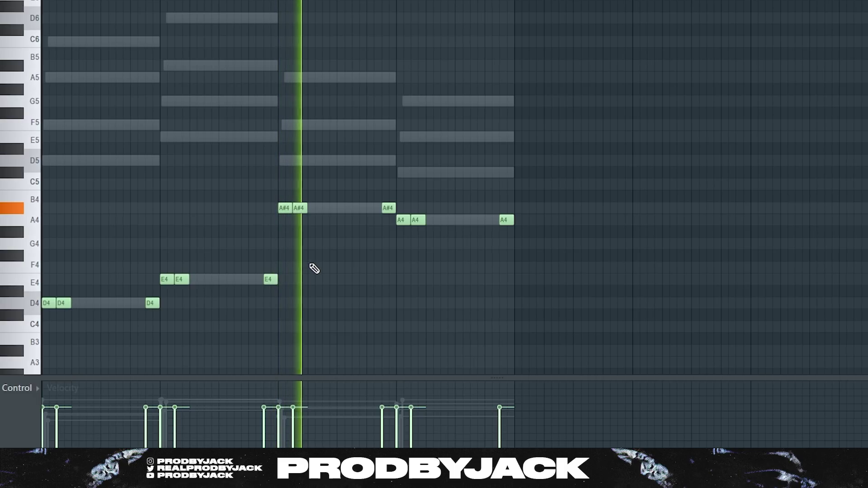
pyautogui.rightClick(270, 279)
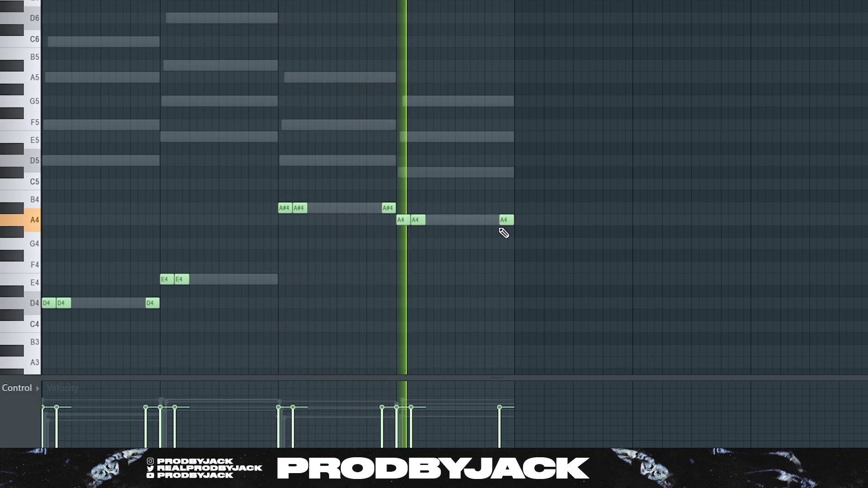
pyautogui.rightClick(505, 220)
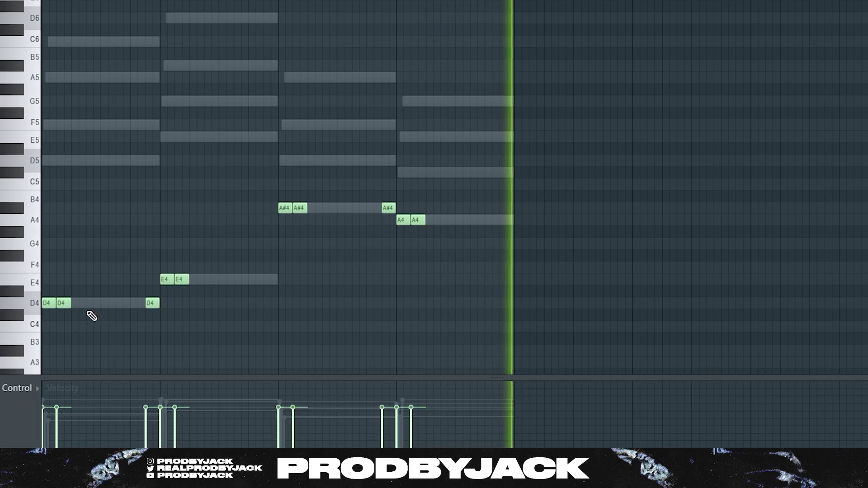
pyautogui.moveTo(188, 279); pyautogui.dragTo(275, 280)
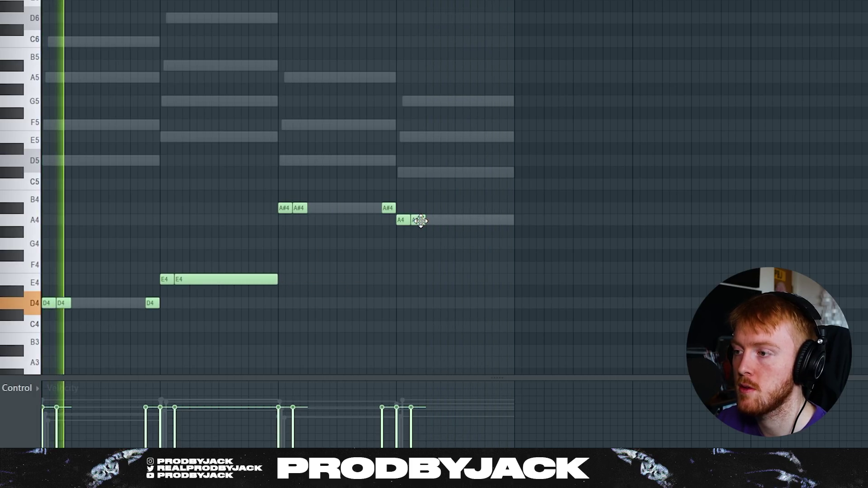
pyautogui.moveTo(425, 220); pyautogui.dragTo(514, 223)
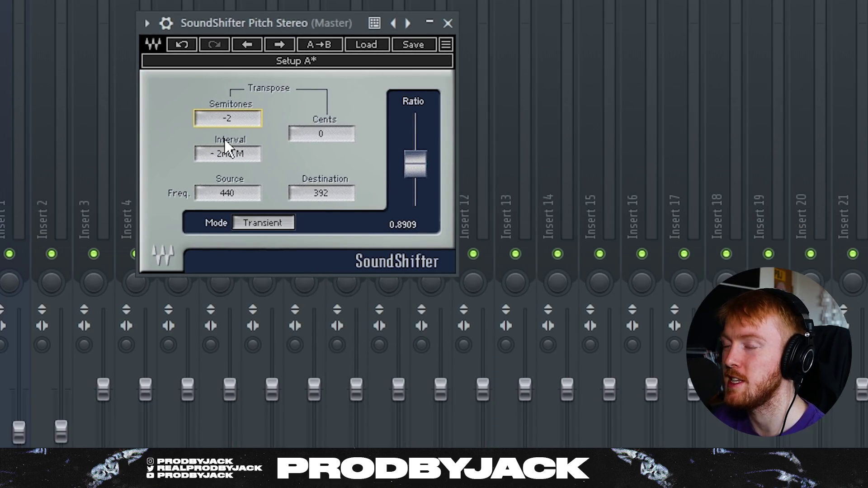
# Move the SoundShifter Pitch window aside to check its -2 semitone setting, then close it
pyautogui.moveTo(278, 20); pyautogui.dragTo(332, 103)
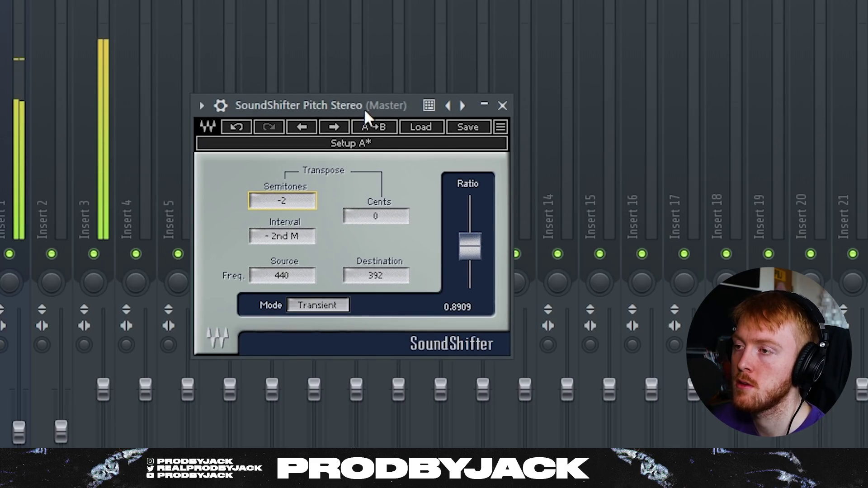
pyautogui.moveTo(363, 108); pyautogui.dragTo(396, 111)
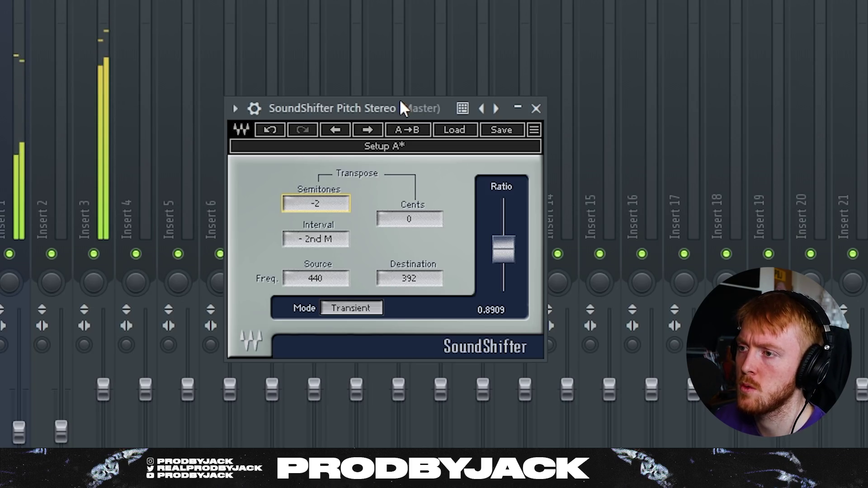
pyautogui.click(536, 109)
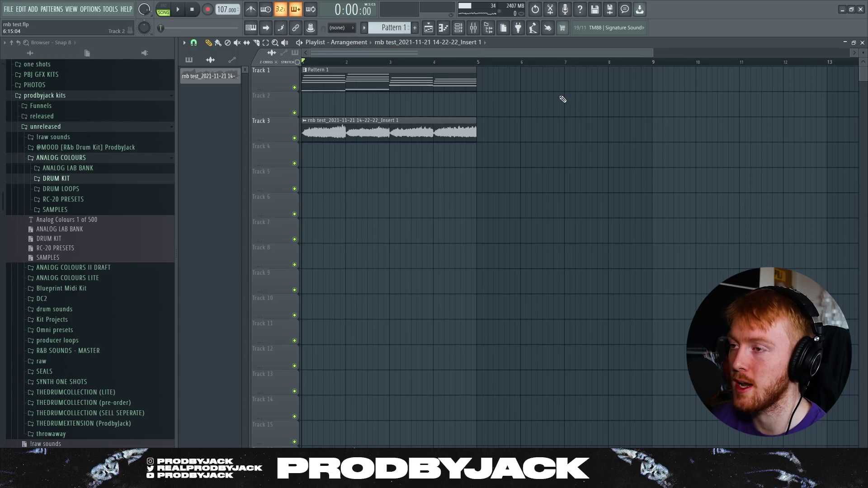
# Open the Channel rack and show the Omnisphere #2 notes in the piano roll
pyautogui.click(458, 28)
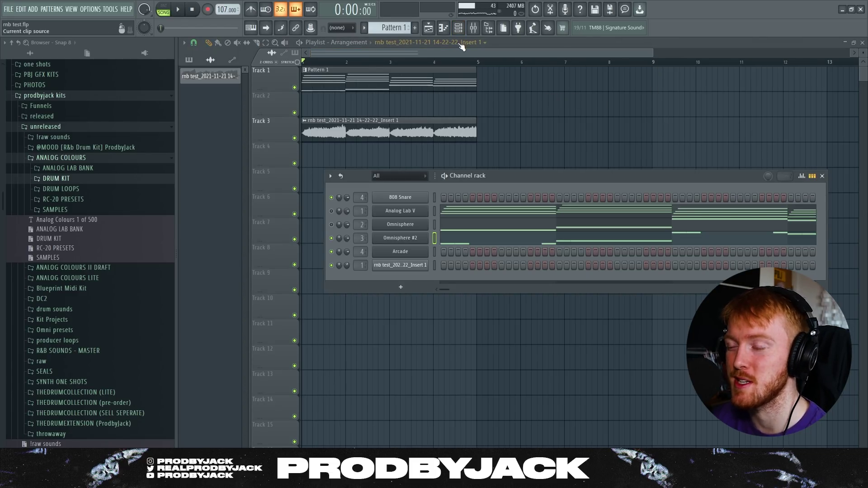
pyautogui.moveTo(482, 180); pyautogui.dragTo(477, 180)
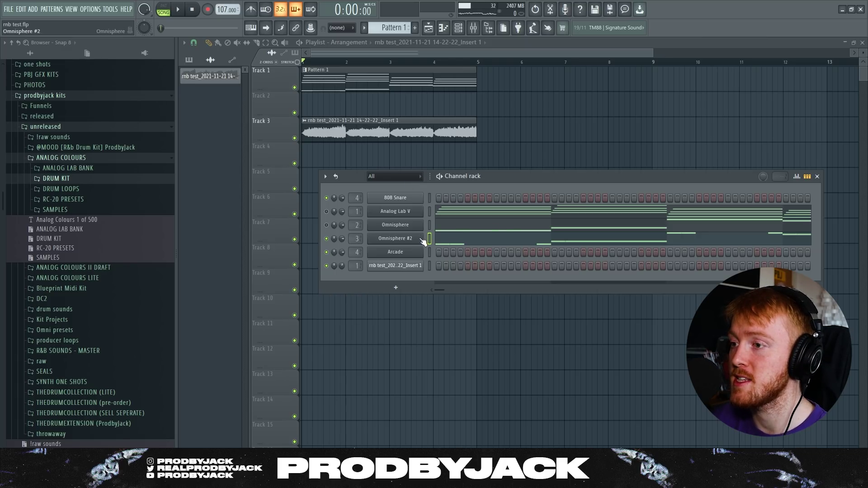
pyautogui.click(443, 28)
pyautogui.click(458, 28)
pyautogui.click(458, 28)
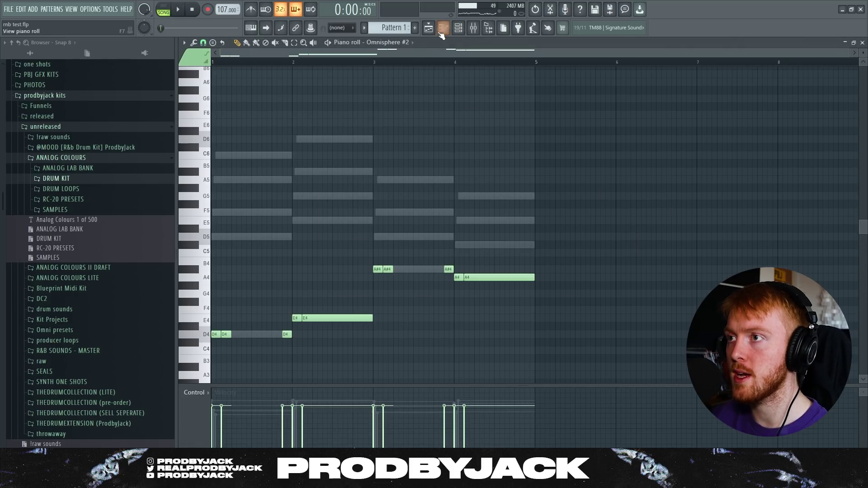
# Open the Arcade instrument from the Channel rack and show its part in the piano roll
pyautogui.click(444, 29)
pyautogui.click(459, 28)
pyautogui.click(391, 252)
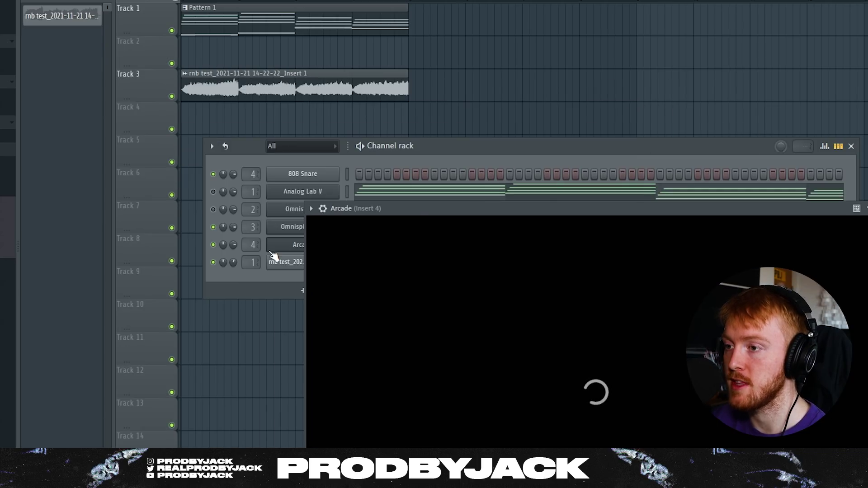
pyautogui.rightClick(289, 245)
pyautogui.click(358, 247)
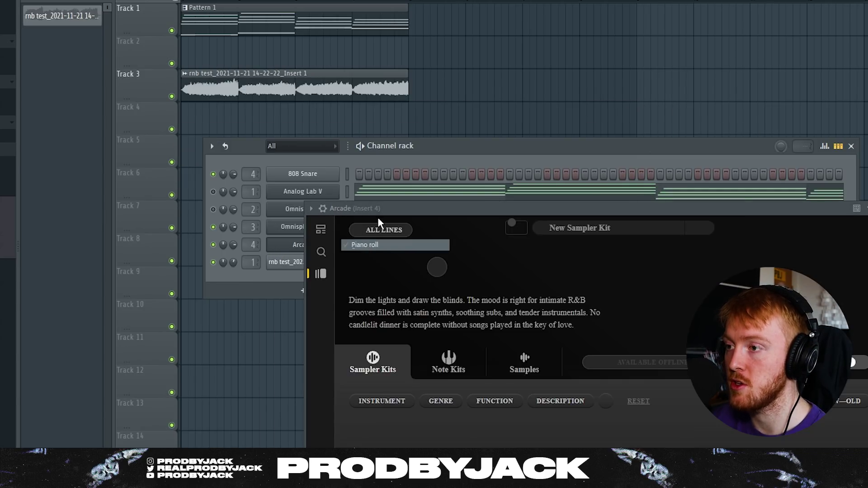
pyautogui.moveTo(379, 213); pyautogui.dragTo(274, 37)
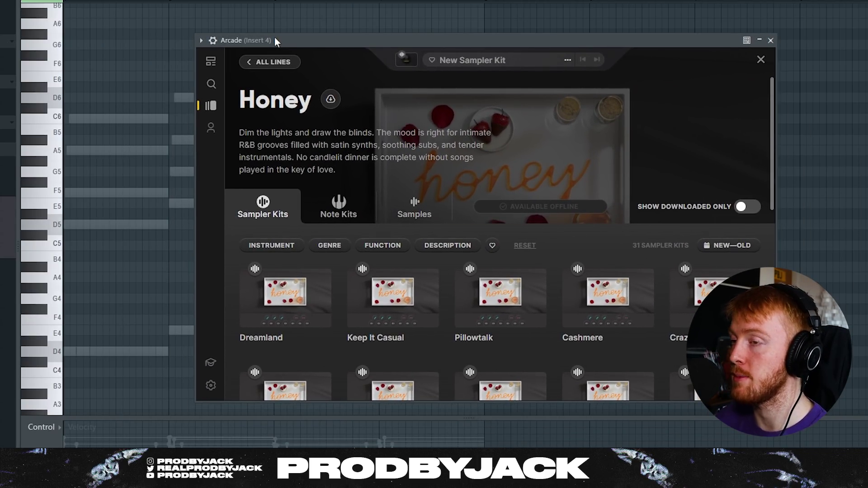
pyautogui.moveTo(274, 40); pyautogui.dragTo(286, 27)
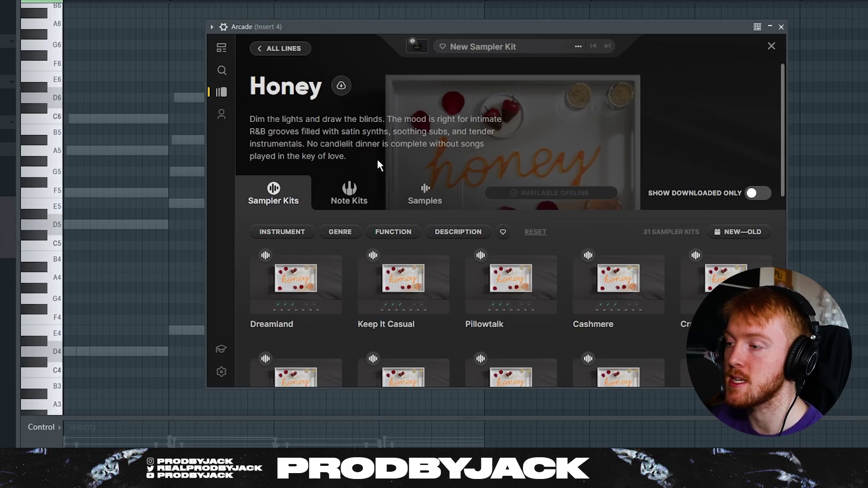
# Browse Arcade's Honey Sampler Kits and load the Night Rain kit
pyautogui.scroll(-5, 511, 289)
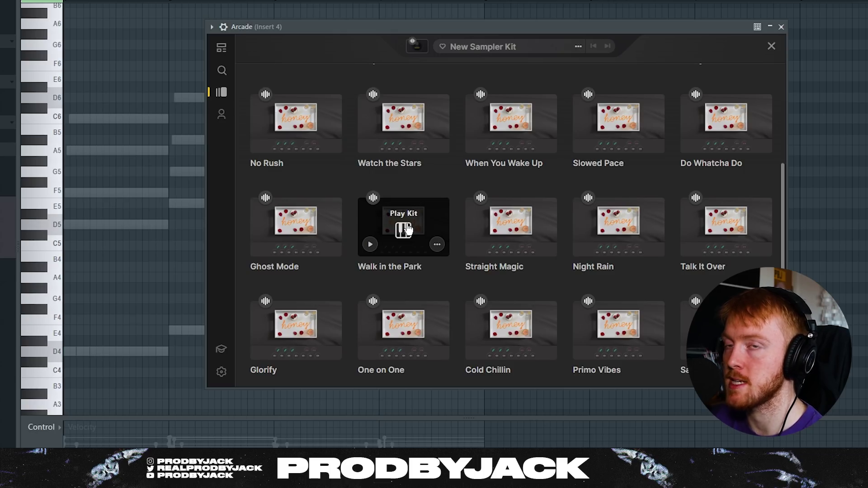
pyautogui.scroll(4, 409, 229)
pyautogui.click(286, 127)
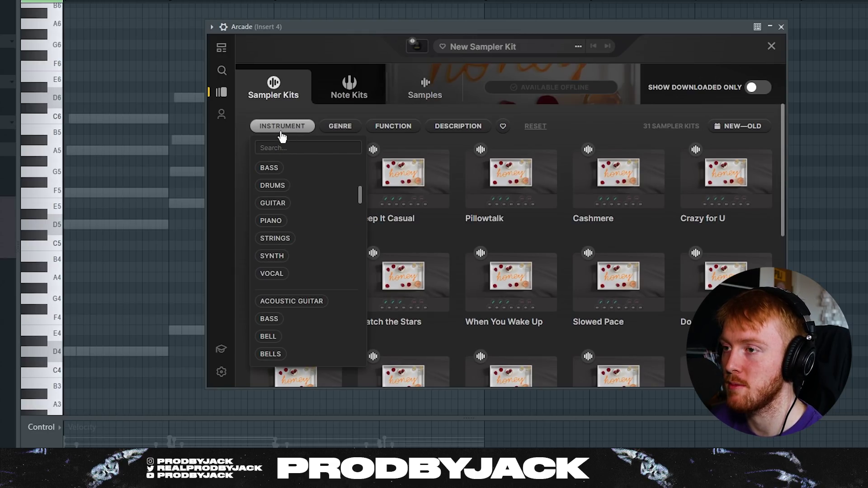
pyautogui.click(281, 135)
pyautogui.scroll(-3, 471, 228)
pyautogui.click(618, 230)
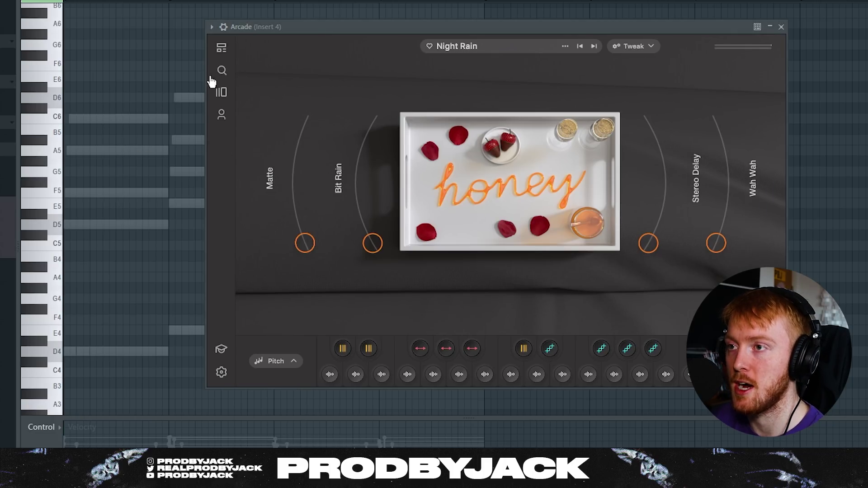
pyautogui.moveTo(272, 32); pyautogui.dragTo(363, 28)
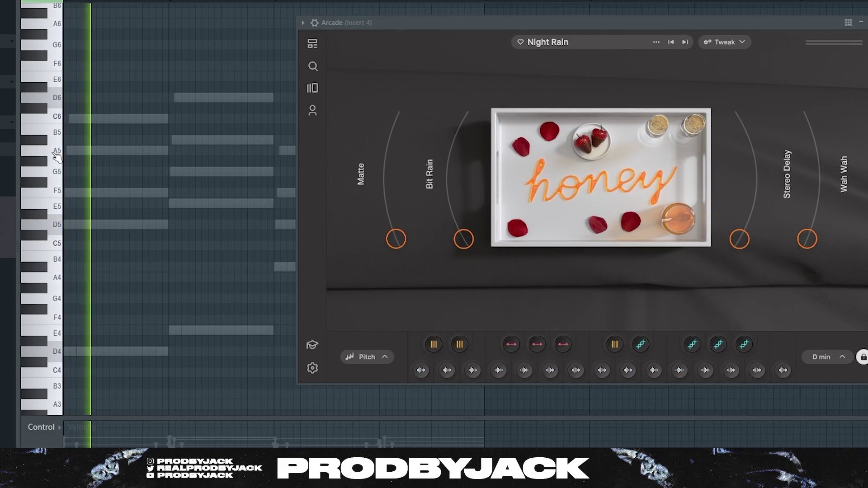
# Play the chord progression, previewing the A5 and C5 keys, then stop playback
pyautogui.click(56, 155)
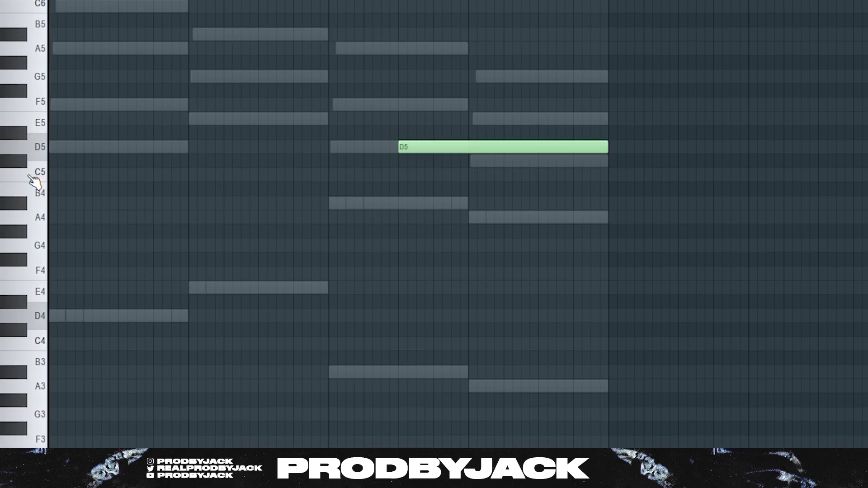
pyautogui.press('space')
pyautogui.click(33, 180)
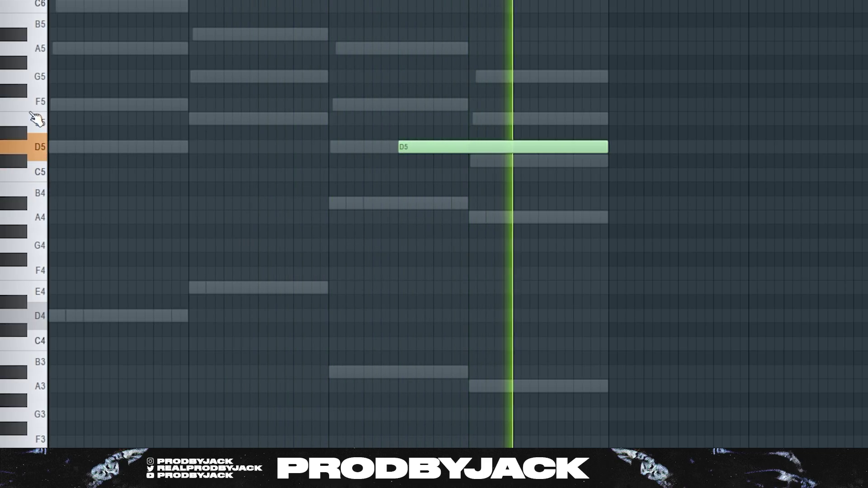
pyautogui.press('space')
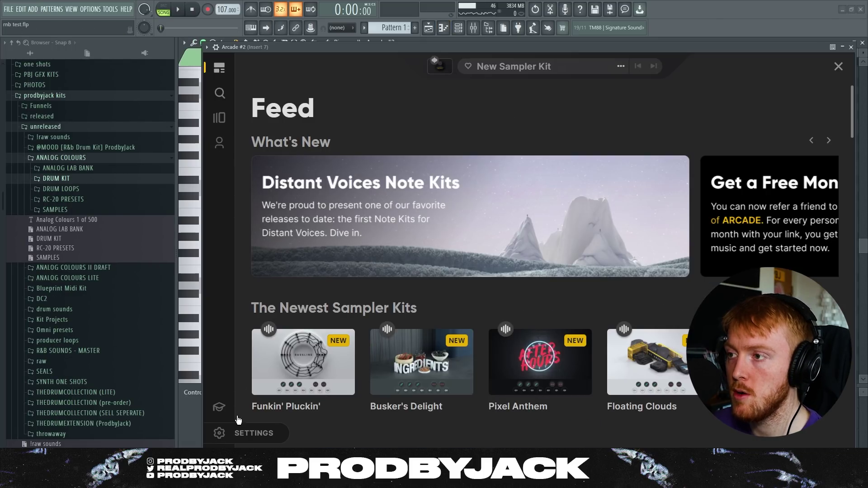
# Open Arcade #2 and load a Honey line kit, trying Slowed Pace before another preset
pyautogui.click(219, 434)
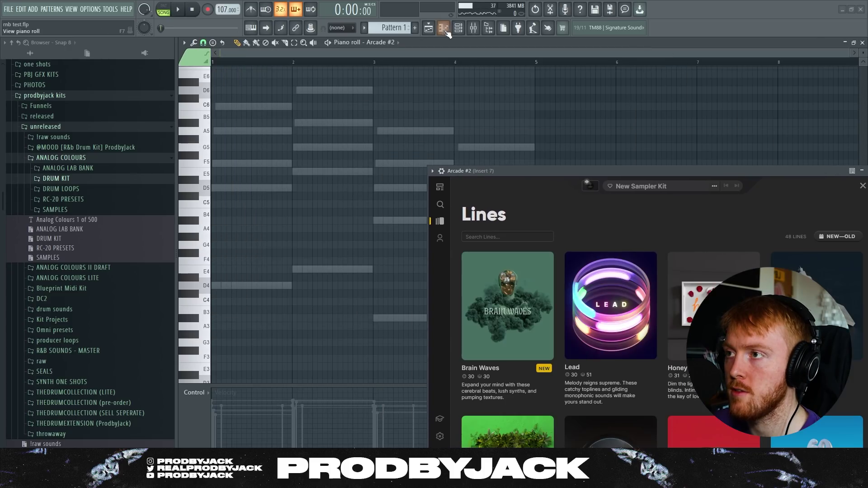
pyautogui.click(458, 27)
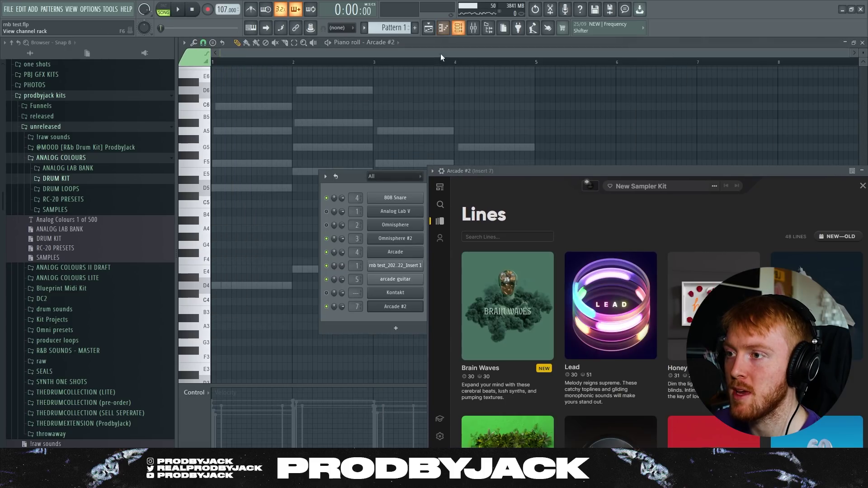
pyautogui.rightClick(395, 307)
pyautogui.click(271, 257)
pyautogui.moveTo(494, 178); pyautogui.dragTo(300, 95)
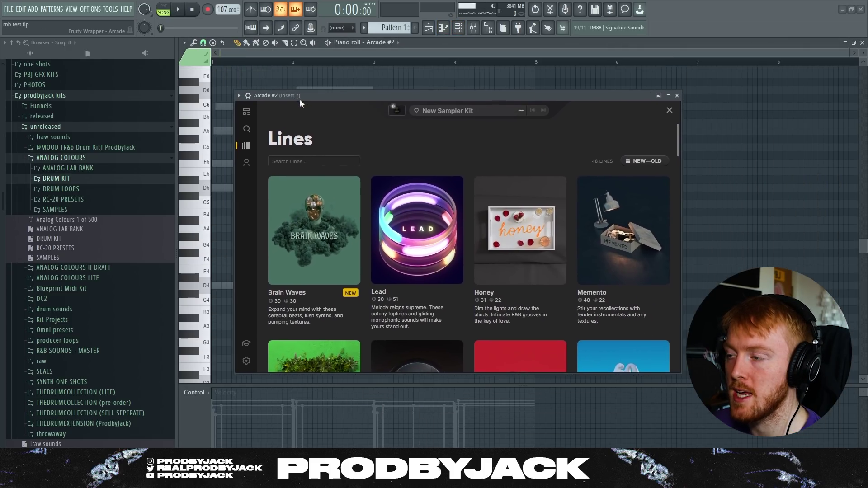
pyautogui.click(525, 224)
pyautogui.click(653, 195)
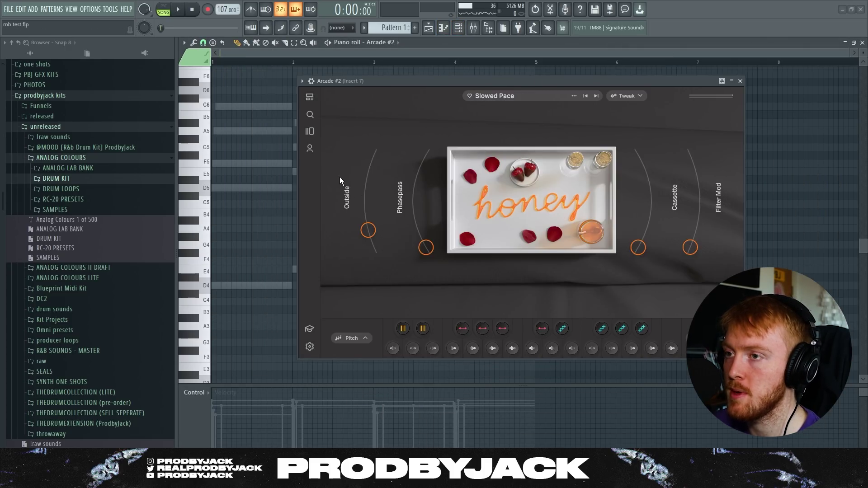
pyautogui.click(208, 262)
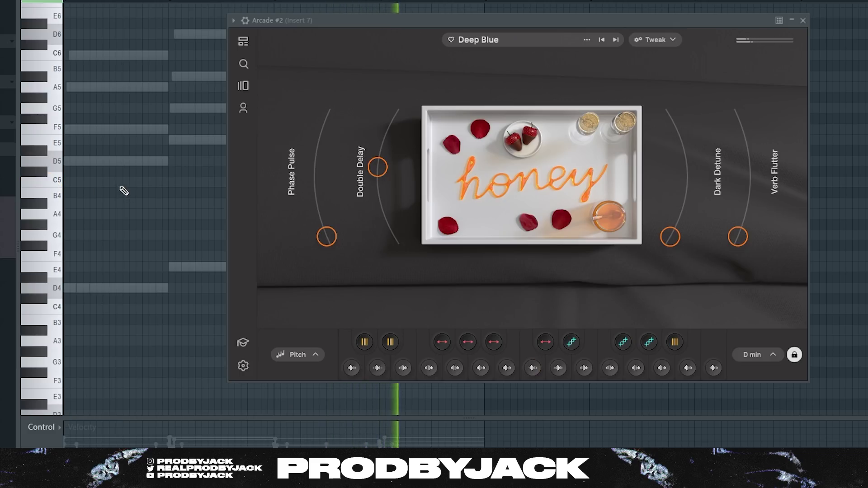
# Raise the Fruity Parametric EQ 2 low cut to about 50 Hz on the mixer insert, then close it
pyautogui.moveTo(336, 20); pyautogui.dragTo(604, 123)
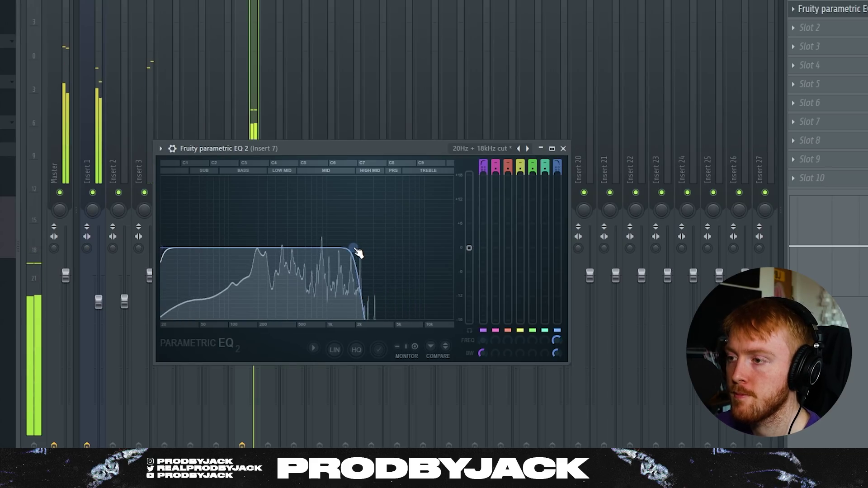
pyautogui.moveTo(196, 247); pyautogui.dragTo(224, 248)
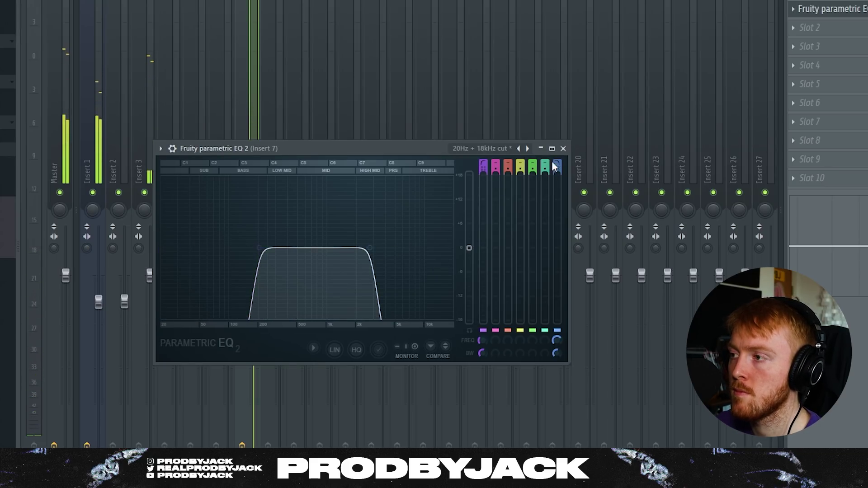
pyautogui.click(563, 149)
pyautogui.click(177, 155)
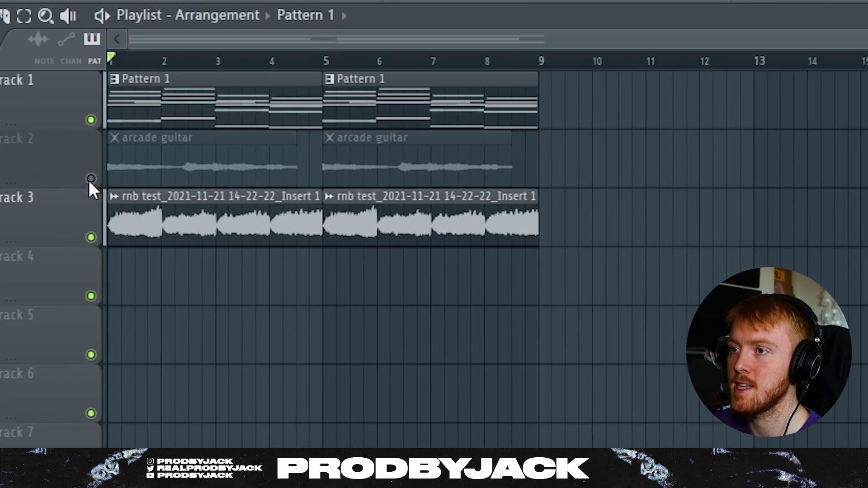
pyautogui.moveTo(235, 168); pyautogui.dragTo(580, 178)
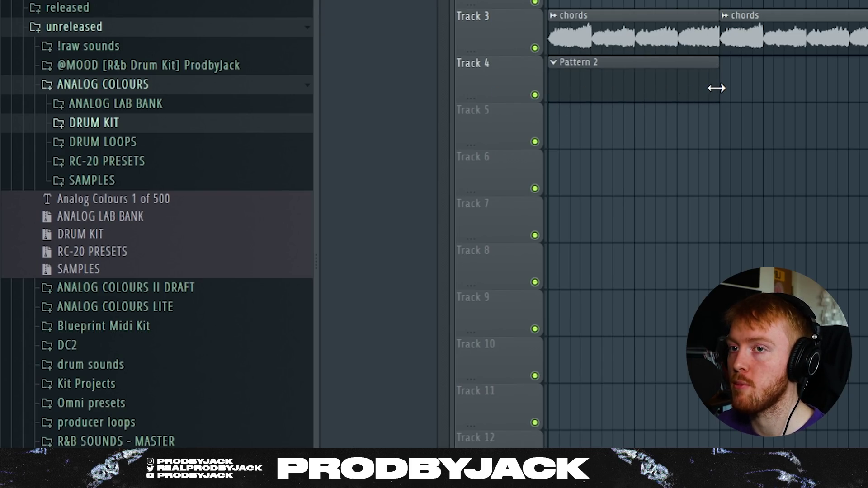
pyautogui.click(102, 84)
pyautogui.click(121, 66)
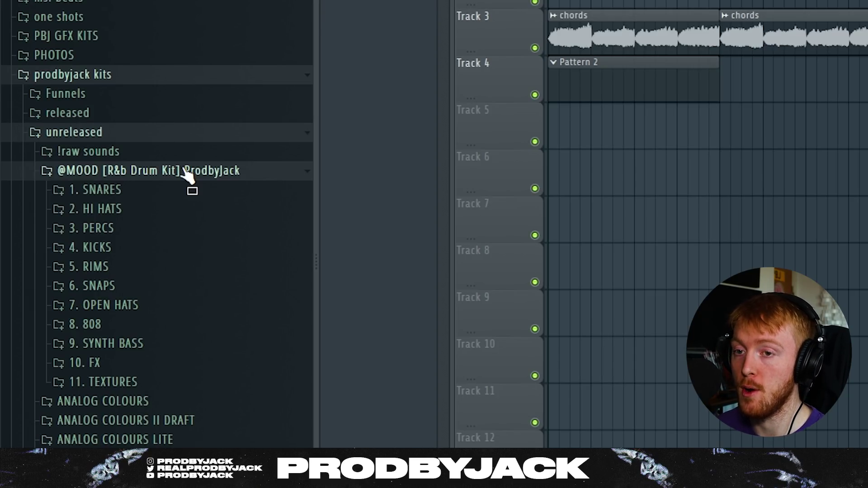
pyautogui.scroll(-2, 144, 303)
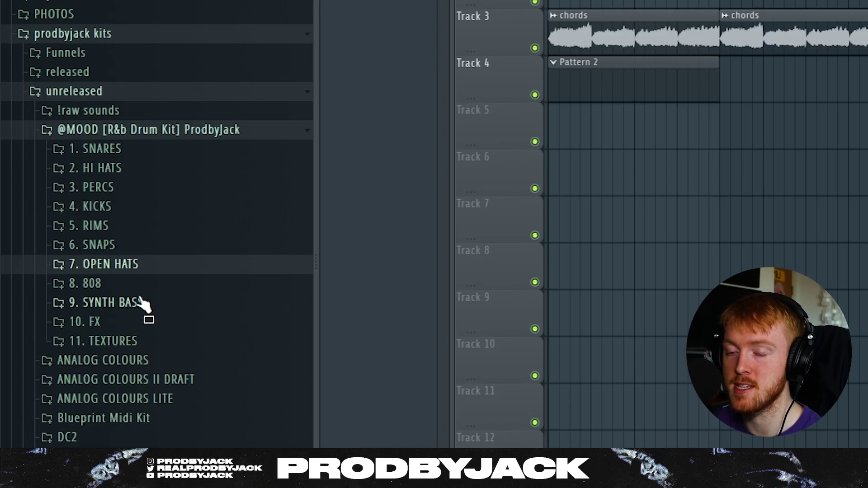
pyautogui.click(111, 231)
pyautogui.click(112, 232)
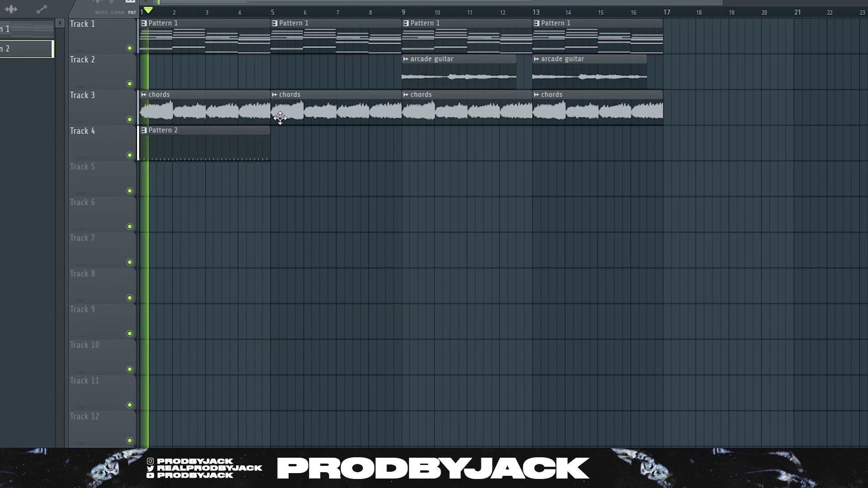
pyautogui.press('F6')
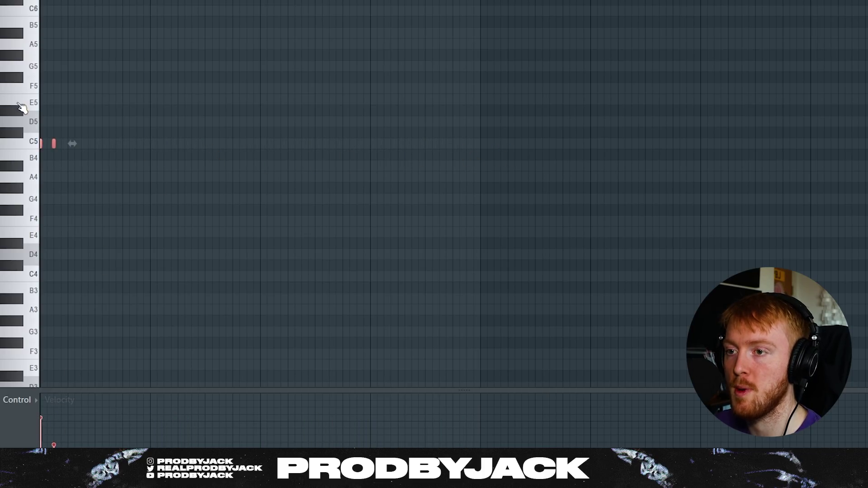
# Duplicate the two C5 hi-hat notes with Ctrl+B into a steady row and open the Hi Hat - Tick settings
pyautogui.hotkey('ctrl', 'b')
pyautogui.hotkey('ctrl', 'b')
pyautogui.hotkey('ctrl', 'b')
pyautogui.hotkey('ctrl', 'b')
pyautogui.hotkey('ctrl', 'b')
pyautogui.hotkey('ctrl', 'b')
pyautogui.hotkey('ctrl', 'b')
pyautogui.hotkey('ctrl', 'b')
pyautogui.hotkey('ctrl', 'b')
pyautogui.hotkey('ctrl', 'b')
pyautogui.hotkey('ctrl', 'b')
pyautogui.hotkey('ctrl', 'b')
pyautogui.hotkey('ctrl', 'b')
pyautogui.hotkey('ctrl', 'b')
pyautogui.hotkey('ctrl', 'b')
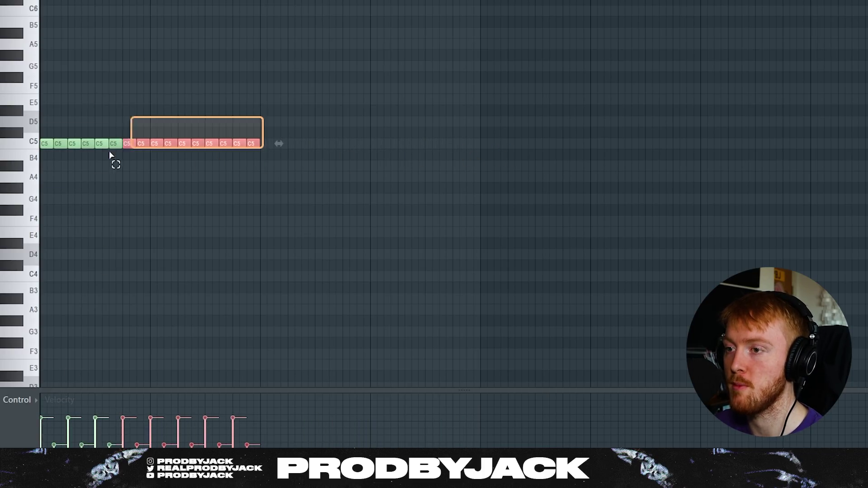
pyautogui.click(277, 248)
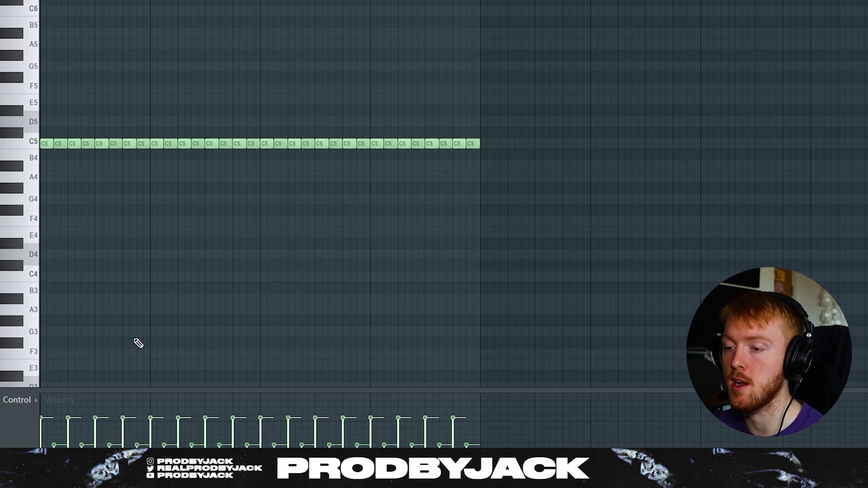
pyautogui.press('F6')
pyautogui.click(309, 308)
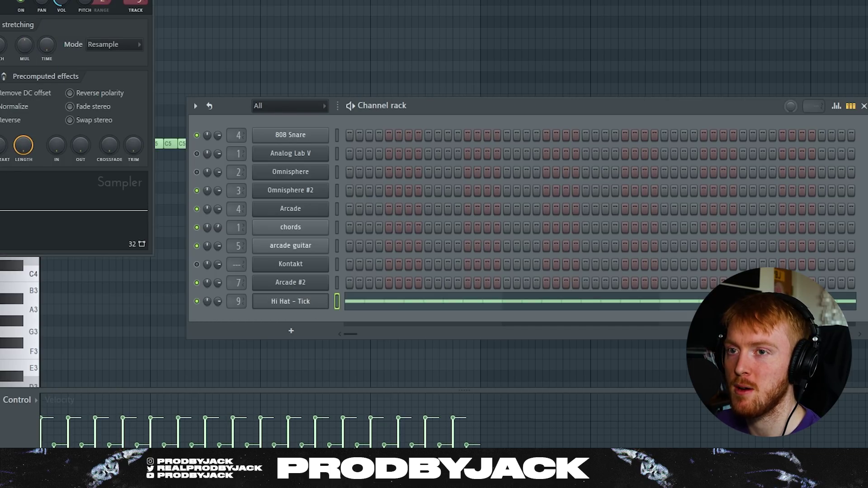
pyautogui.moveTo(12, 29); pyautogui.dragTo(188, 66)
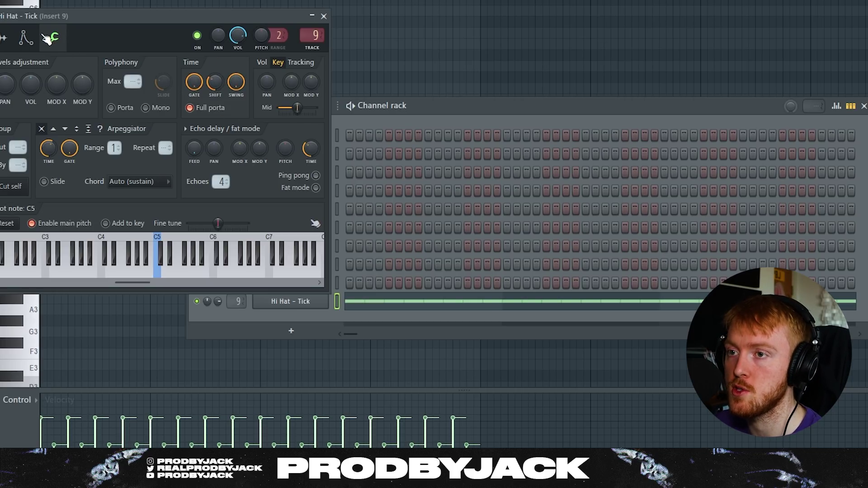
# Play back the hi-hat pattern while switching between piano roll, playlist and channel rack
pyautogui.click(274, 26)
pyautogui.press('space')
pyautogui.press('F6')
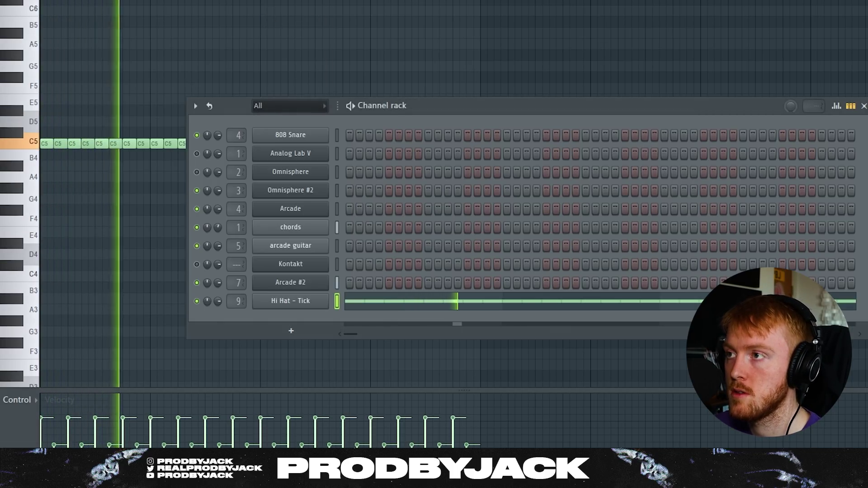
pyautogui.press('F5')
pyautogui.press('F6')
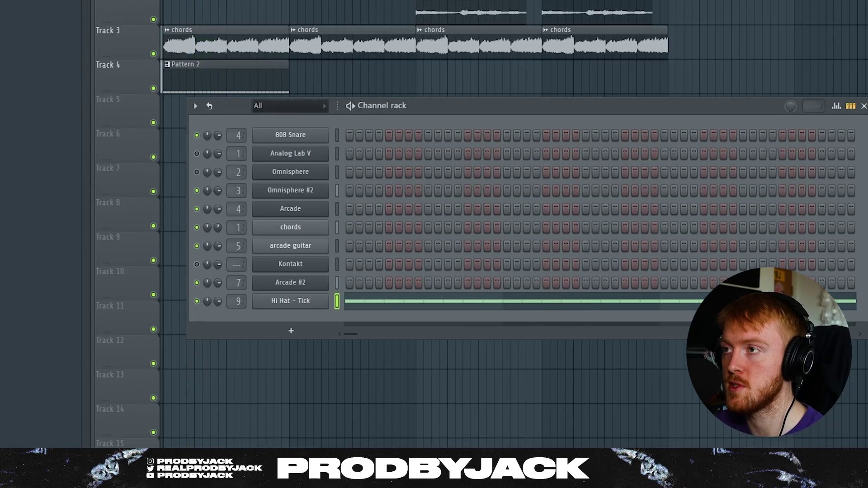
pyautogui.press('F7')
pyautogui.press('F6')
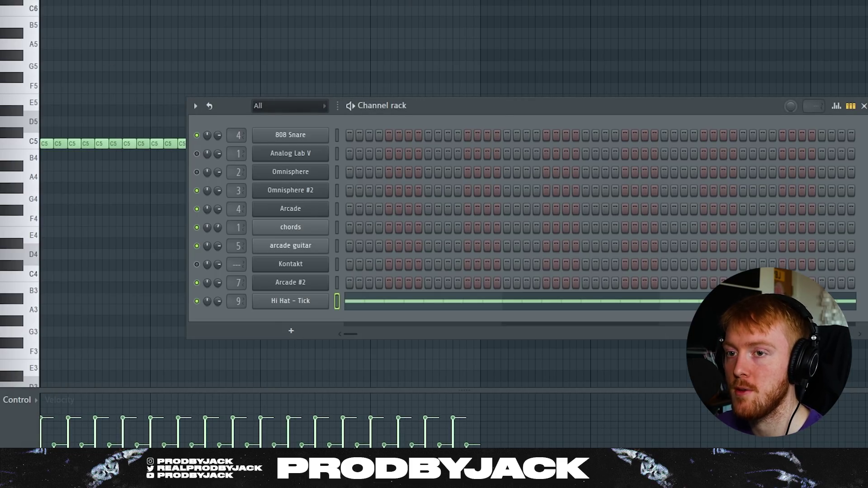
# Add Snare - Tap and Snap - Wet as new channels from the drum kit's SNARES and SNAPS folders
pyautogui.moveTo(95, 161); pyautogui.dragTo(109, 159)
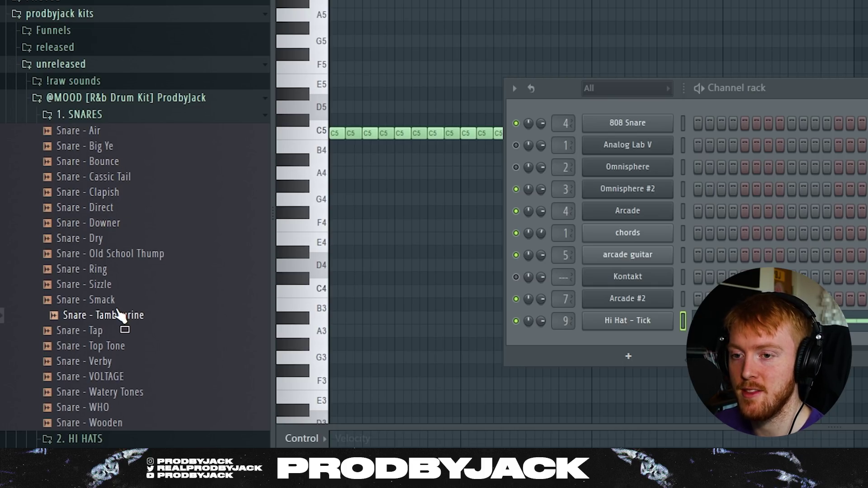
pyautogui.click(79, 114)
pyautogui.click(110, 198)
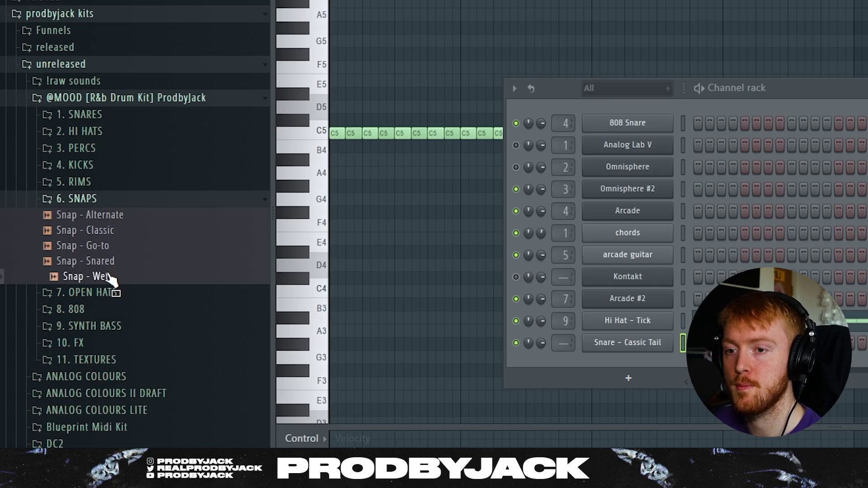
pyautogui.moveTo(111, 277); pyautogui.dragTo(628, 367)
pyautogui.press('space')
# Show Snap - Wet in the piano roll and play the beat with the new drums
pyautogui.rightClick(651, 364)
pyautogui.click(691, 362)
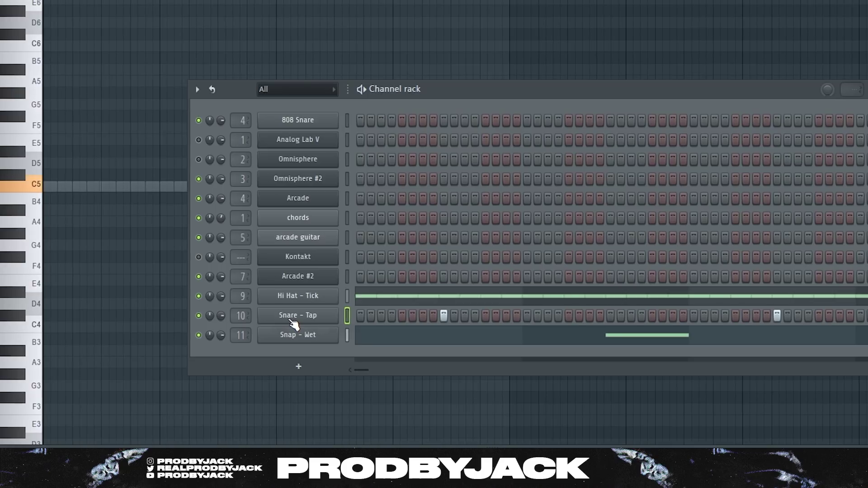
pyautogui.press('space')
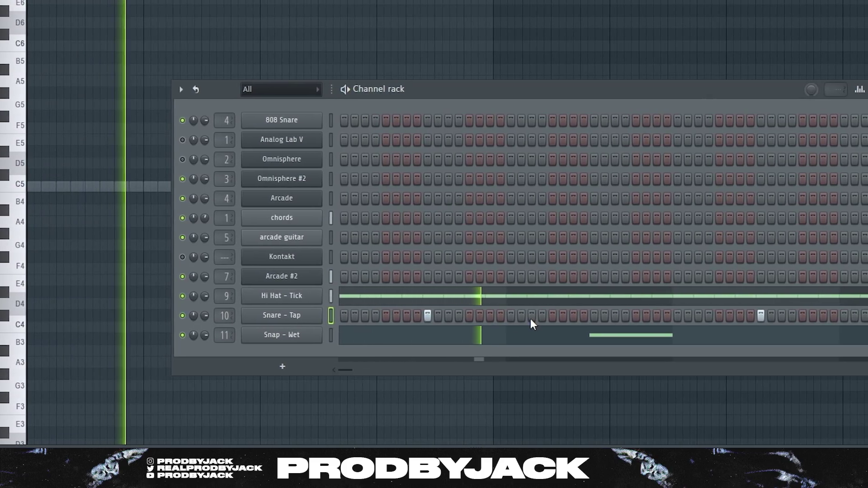
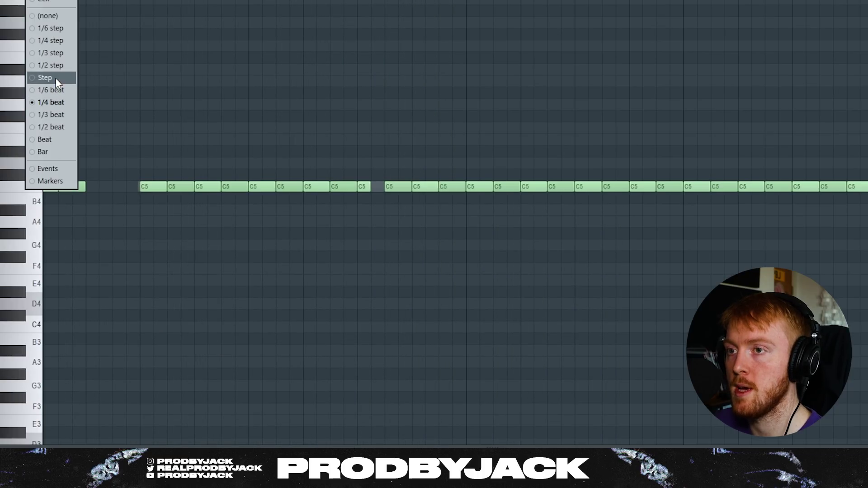
# Set snap to Step, paint two short C5 notes in the gap, and play it back
pyautogui.click(56, 78)
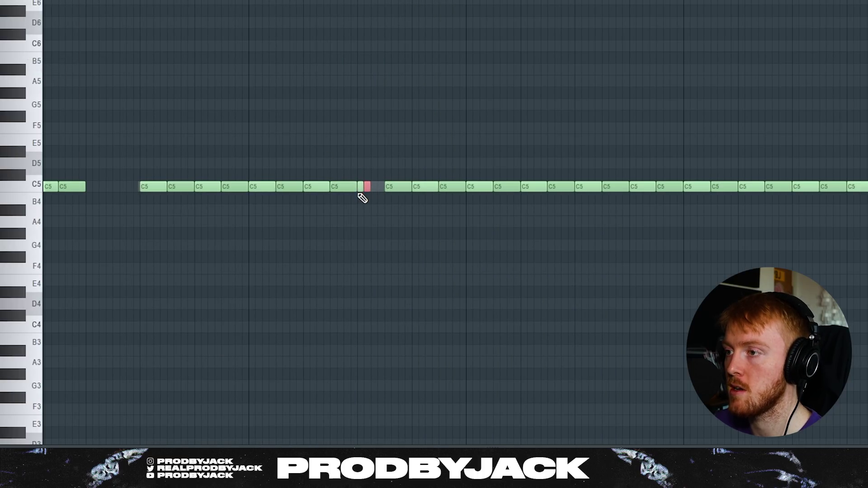
pyautogui.moveTo(363, 198); pyautogui.dragTo(382, 199)
pyautogui.press('space')
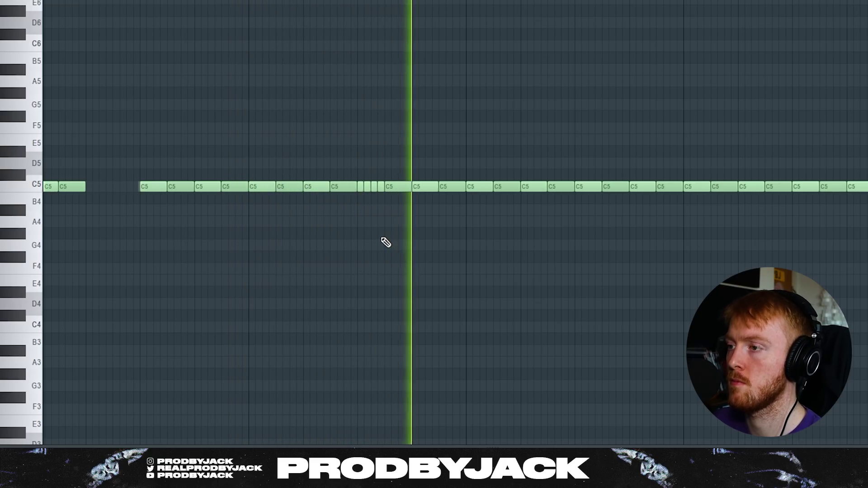
# Repeat the opening notes from the third bar onward and deselect them
pyautogui.hotkey('ctrl', 'b')
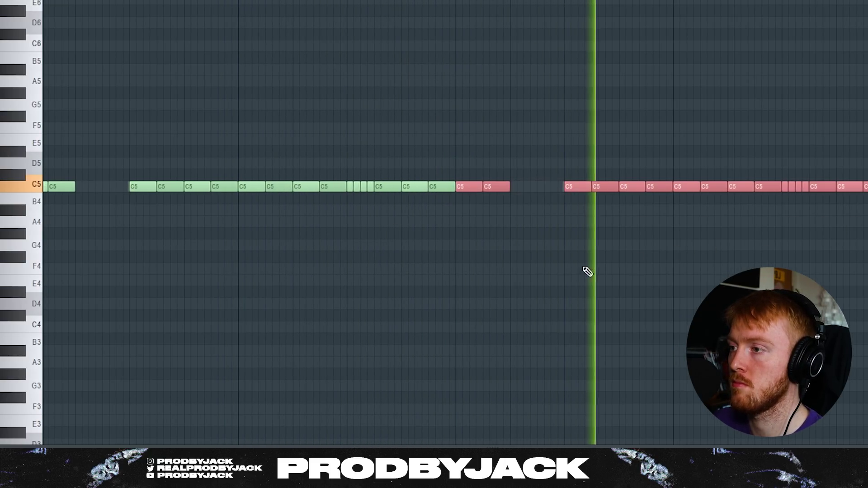
pyautogui.hotkey('ctrl', 'd')
pyautogui.scroll(-2, 469, 283)
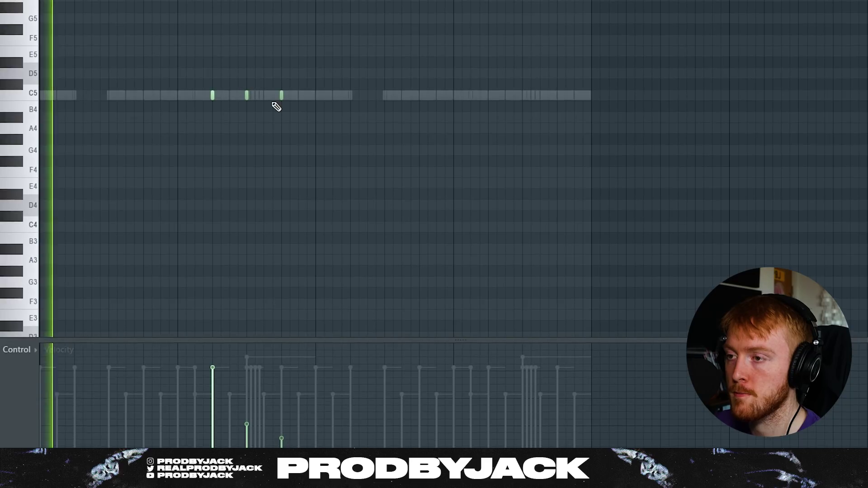
# Move the three C5 notes one beat earlier, then add Perc - Dropper as a new channel
pyautogui.moveTo(294, 84); pyautogui.dragTo(252, 102)
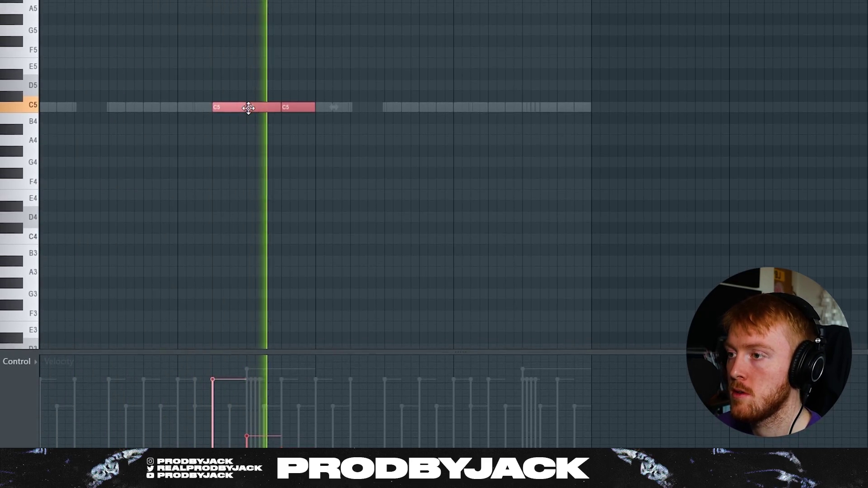
pyautogui.hotkey('ctrl', 'd')
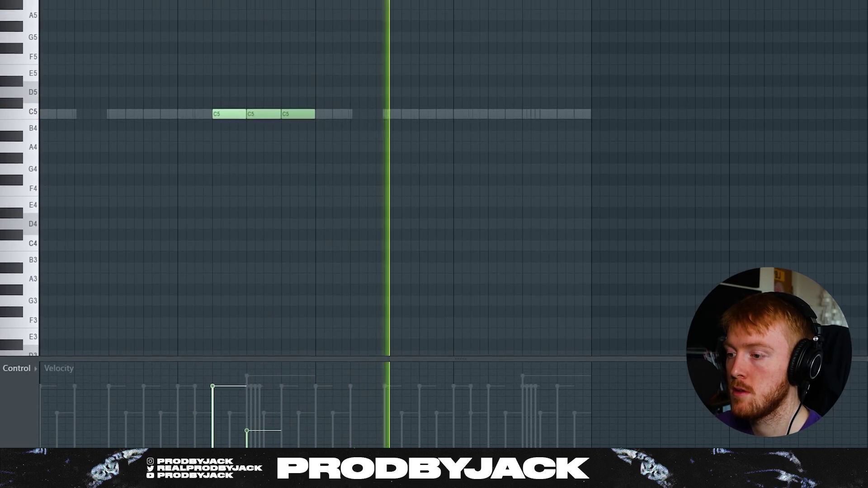
pyautogui.moveTo(225, 91); pyautogui.dragTo(348, 147)
pyautogui.moveTo(228, 123); pyautogui.dragTo(195, 124)
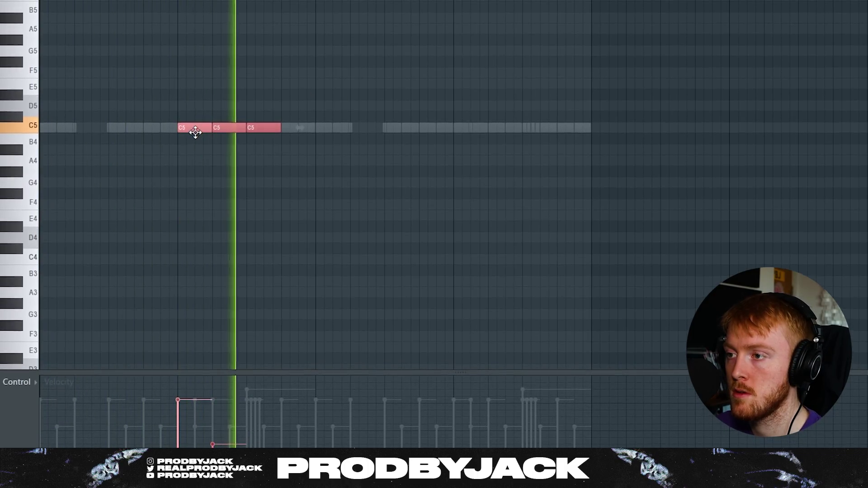
pyautogui.hotkey('ctrl', 'd')
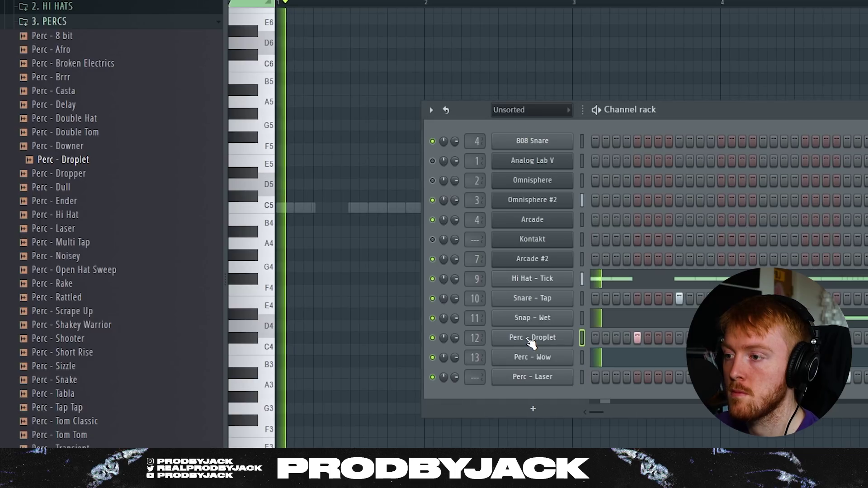
pyautogui.click(74, 174)
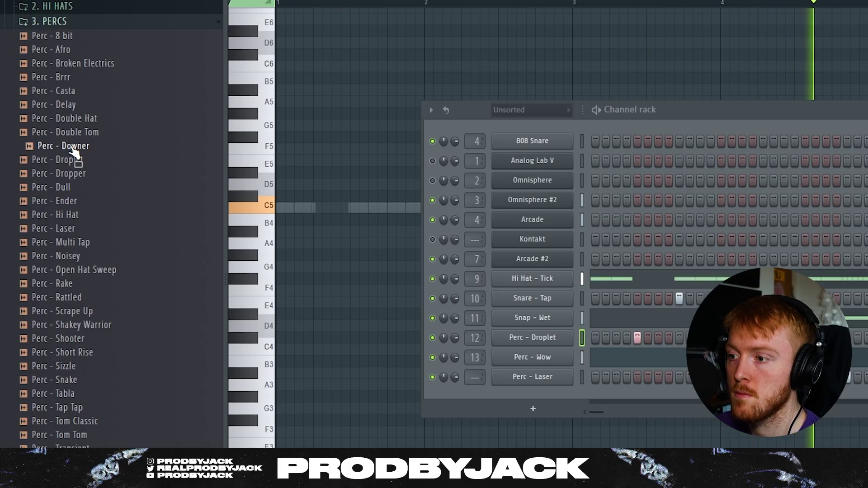
pyautogui.moveTo(75, 154); pyautogui.dragTo(537, 399)
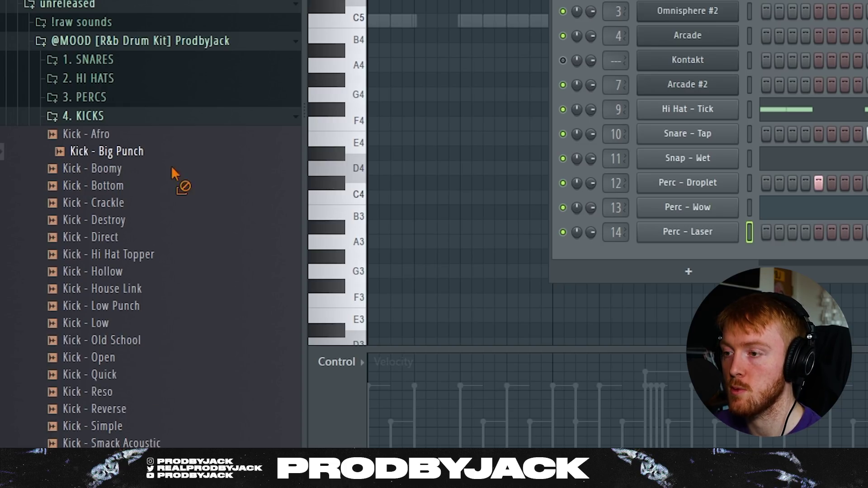
# Add Kick - Big Punch as a channel and pencil four kick notes on its C5 row
pyautogui.moveTo(267, 190); pyautogui.dragTo(664, 255)
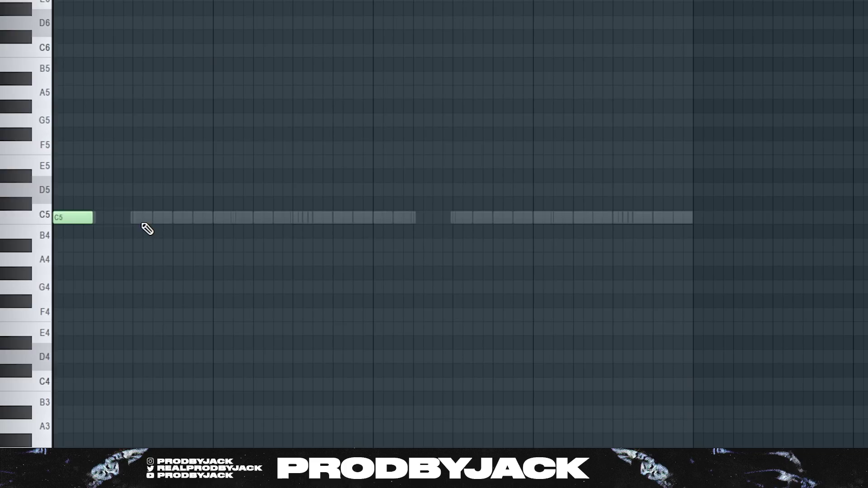
pyautogui.press('space')
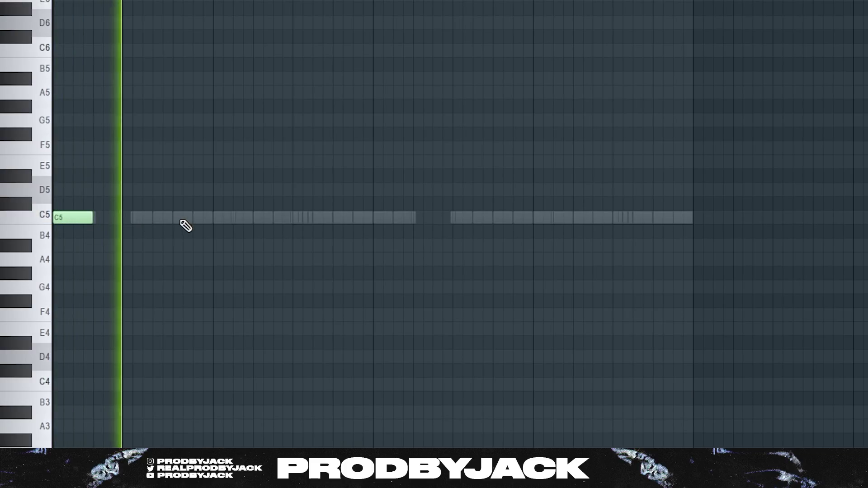
pyautogui.click(255, 218)
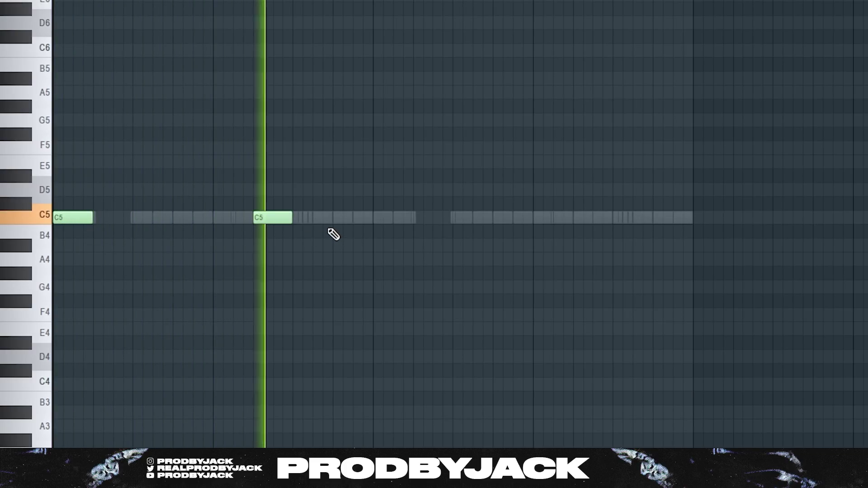
pyautogui.click(376, 218)
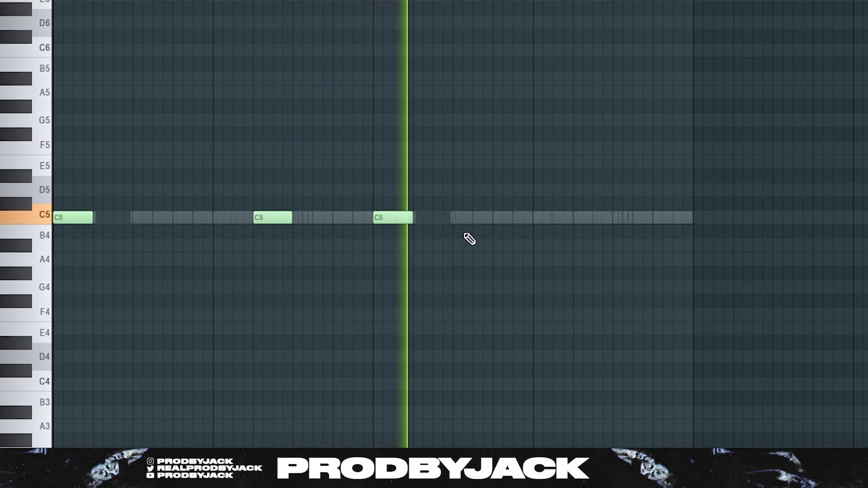
pyautogui.click(495, 218)
pyautogui.click(575, 218)
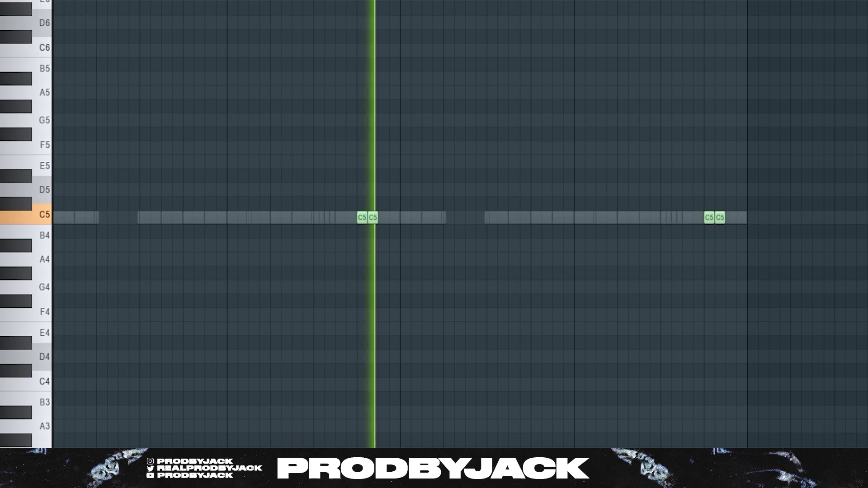
pyautogui.press('F6')
pyautogui.press('F6')
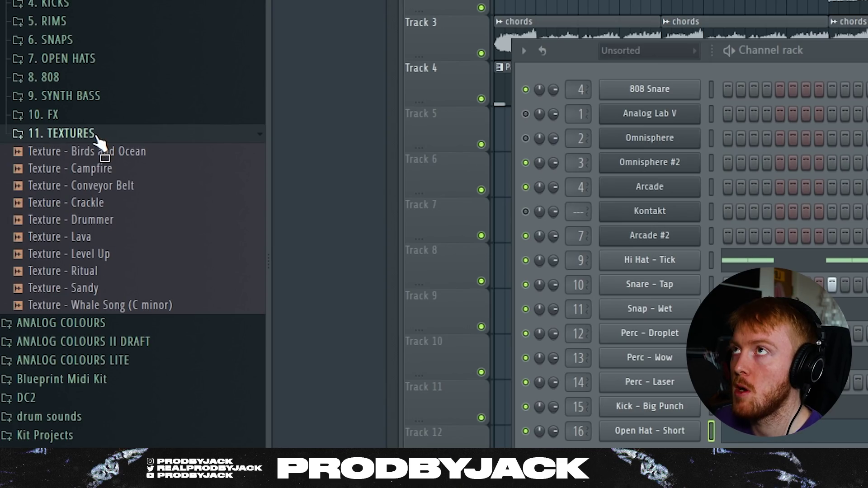
# Split Pattern 2 into one clip per channel and spread the drum clips across tracks
pyautogui.click(96, 135)
pyautogui.click(101, 121)
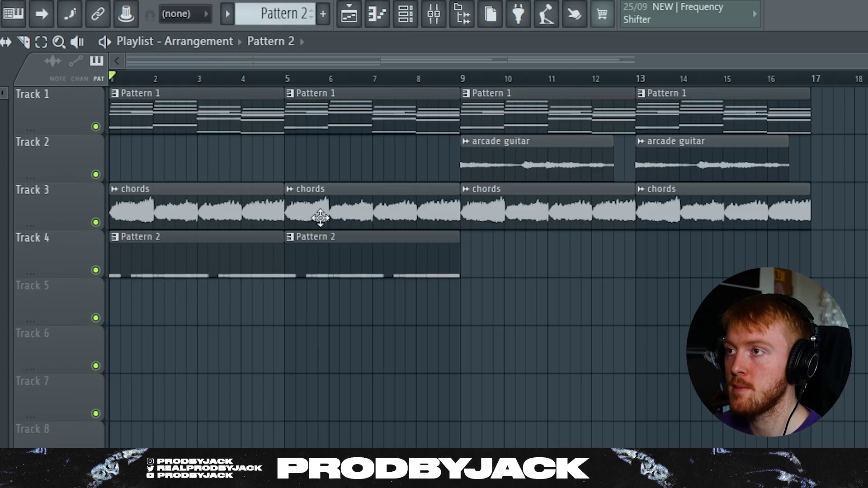
pyautogui.click(225, 13)
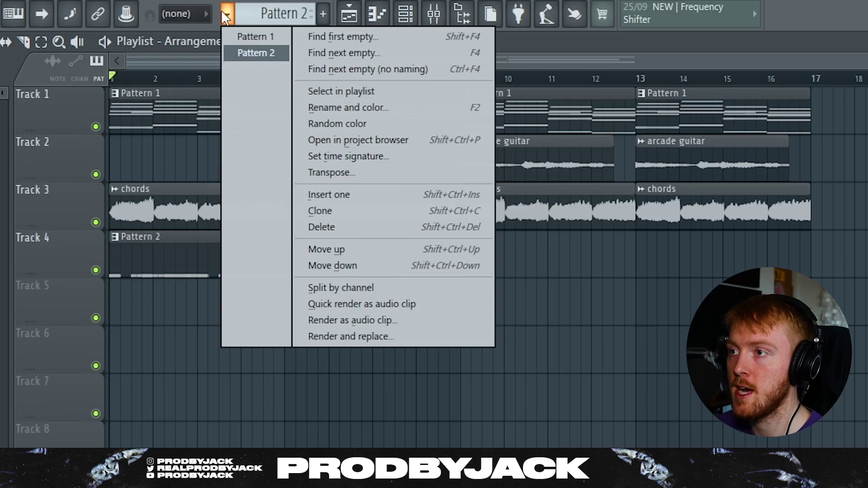
pyautogui.click(353, 288)
pyautogui.moveTo(203, 263); pyautogui.dragTo(190, 307)
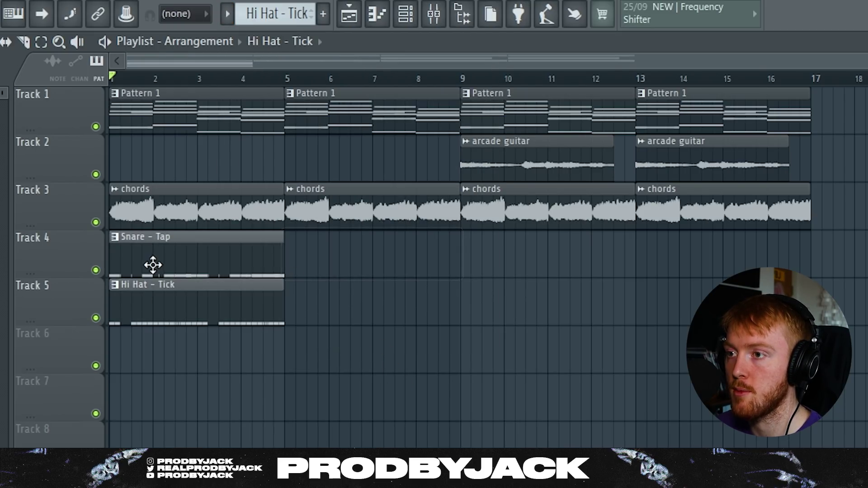
pyautogui.moveTo(151, 264); pyautogui.dragTo(154, 357)
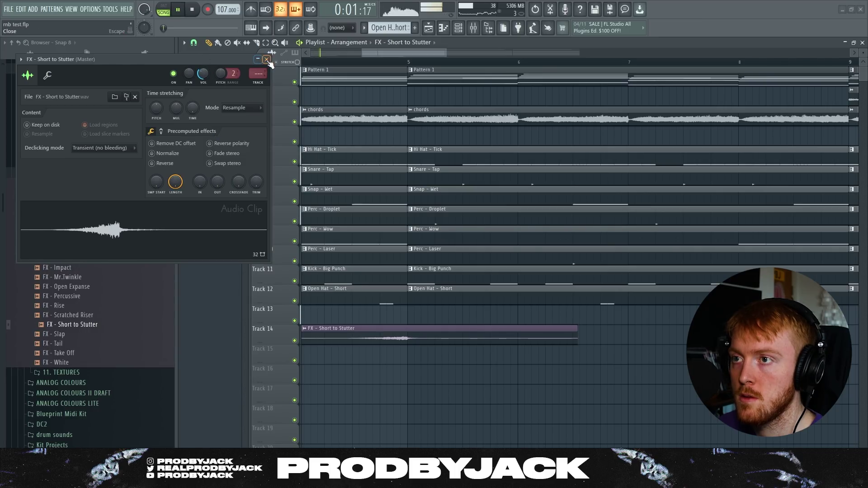
# Place the FX - Short to Stutter clip on Track 14 and review its clip settings
pyautogui.click(267, 59)
pyautogui.scroll(-3, 398, 271)
pyautogui.doubleClick(397, 338)
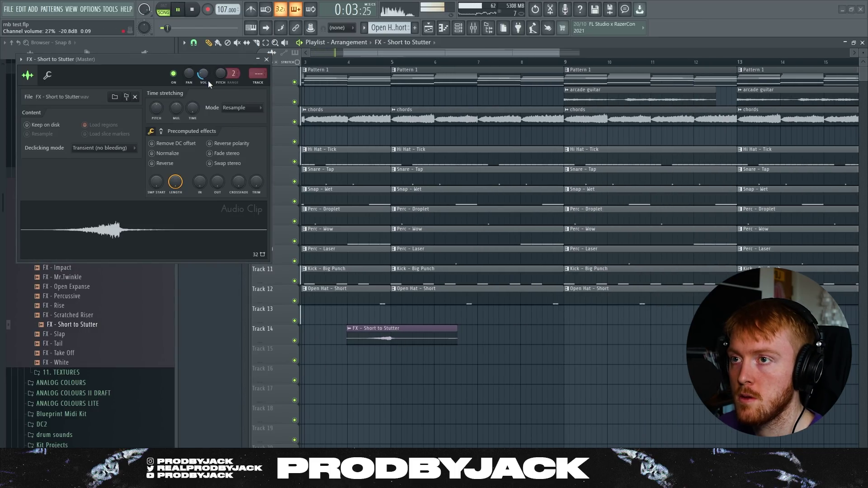
pyautogui.click(267, 59)
pyautogui.scroll(2, 365, 57)
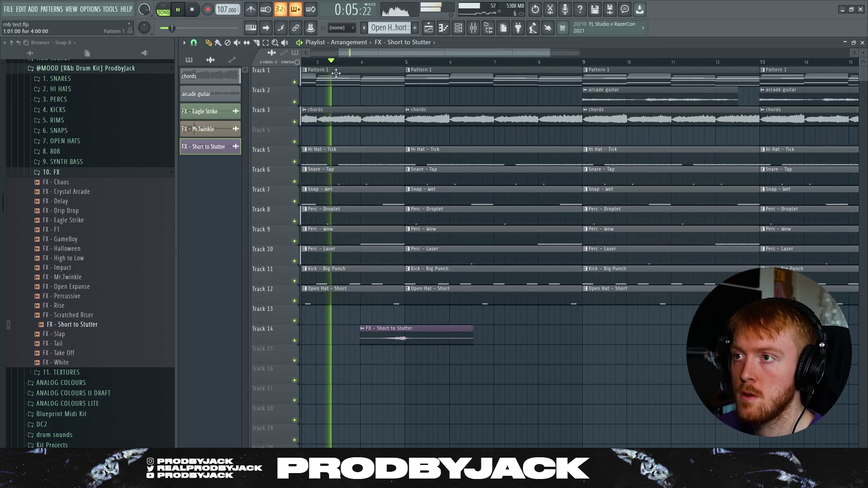
pyautogui.hscroll(-2, 366, 58)
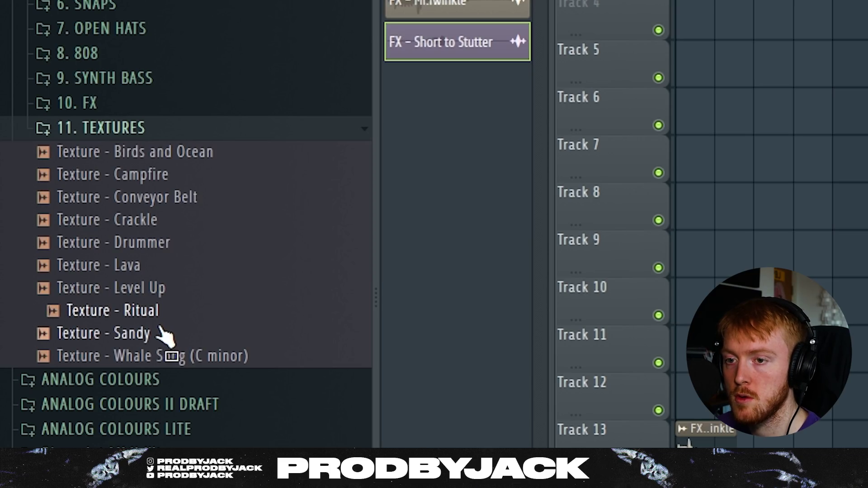
# Audition textures, pick Texture - Conveyor Belt, and set its time-stretch mode to Auto
pyautogui.click(171, 354)
pyautogui.click(161, 335)
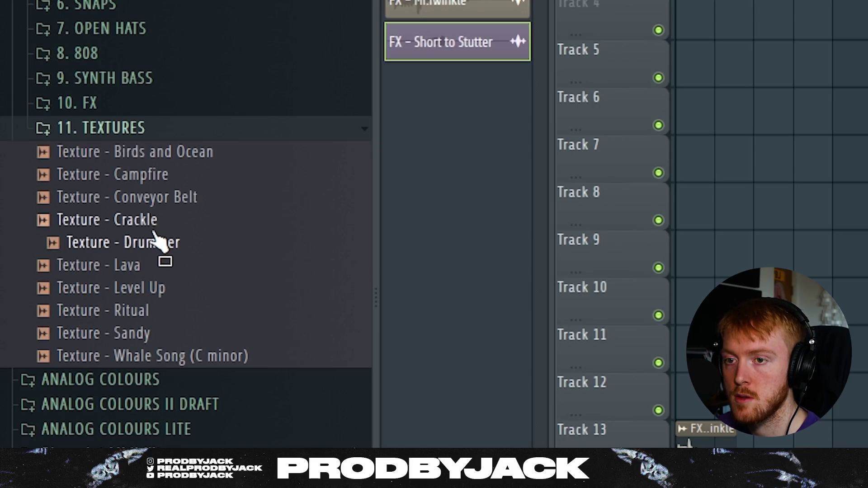
pyautogui.click(152, 207)
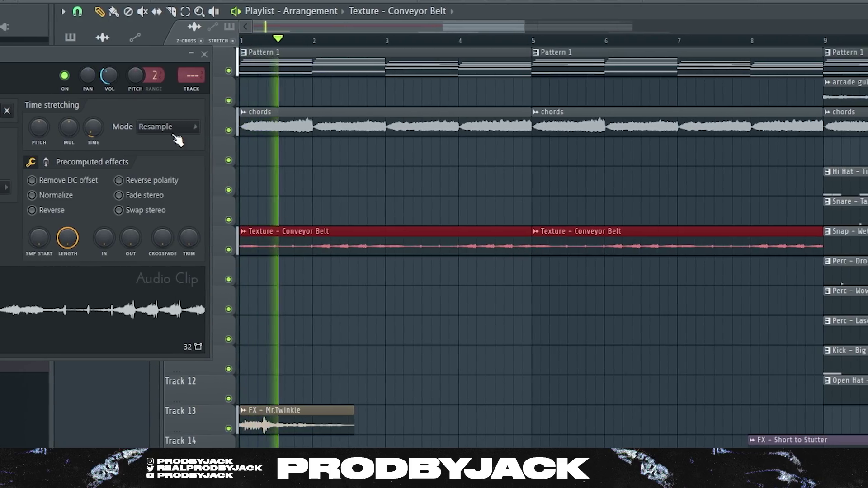
pyautogui.click(156, 127)
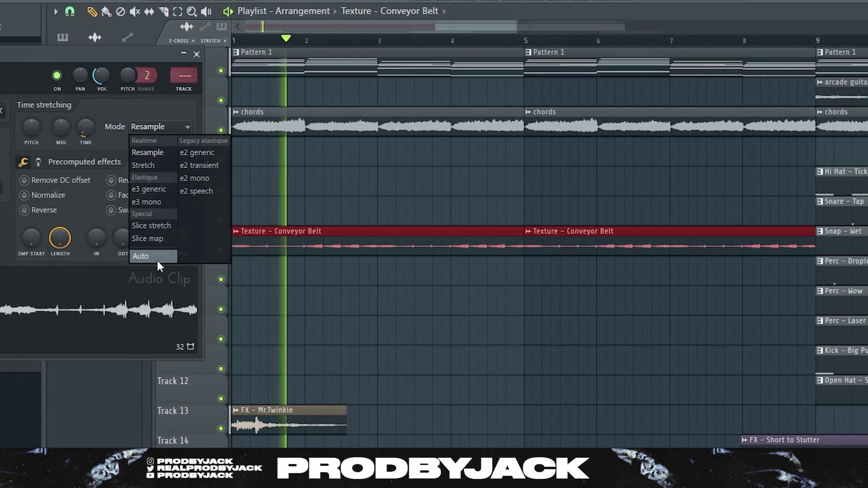
pyautogui.click(156, 257)
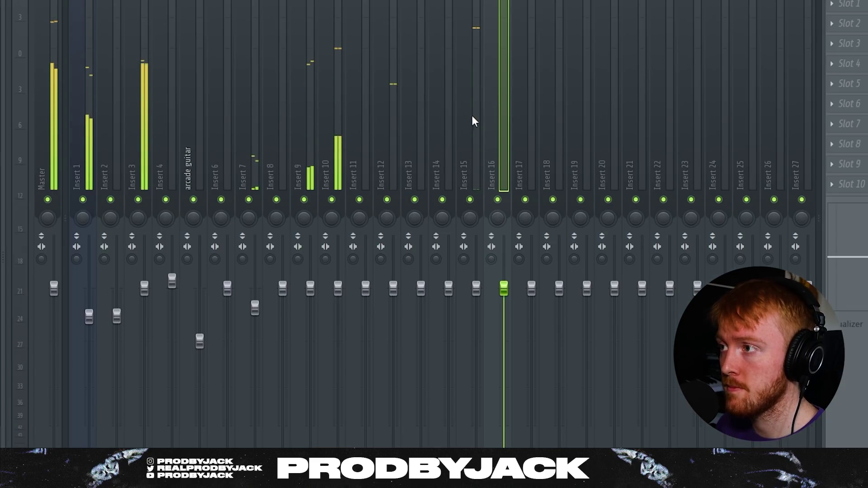
# Check Inserts 15, 10 and 11 and turn down Insert 9's fader
pyautogui.click(472, 121)
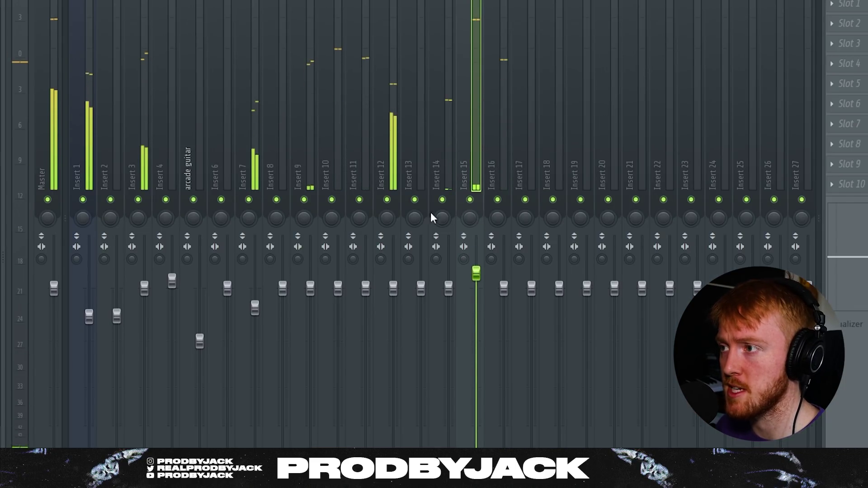
pyautogui.click(339, 133)
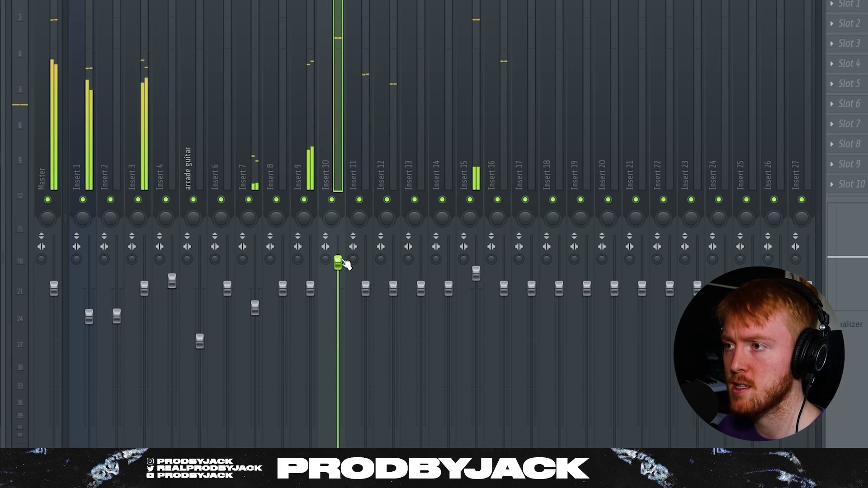
pyautogui.click(369, 131)
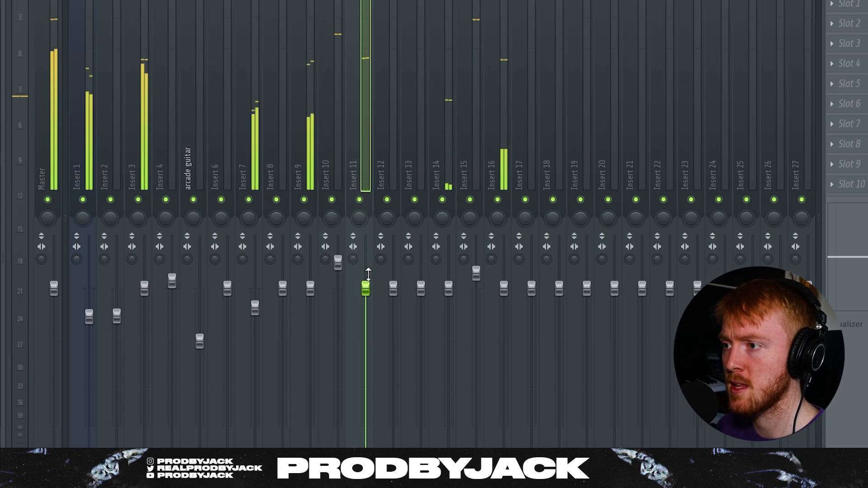
pyautogui.scroll(5, 368, 276)
pyautogui.click(301, 159)
pyautogui.scroll(-2, 316, 299)
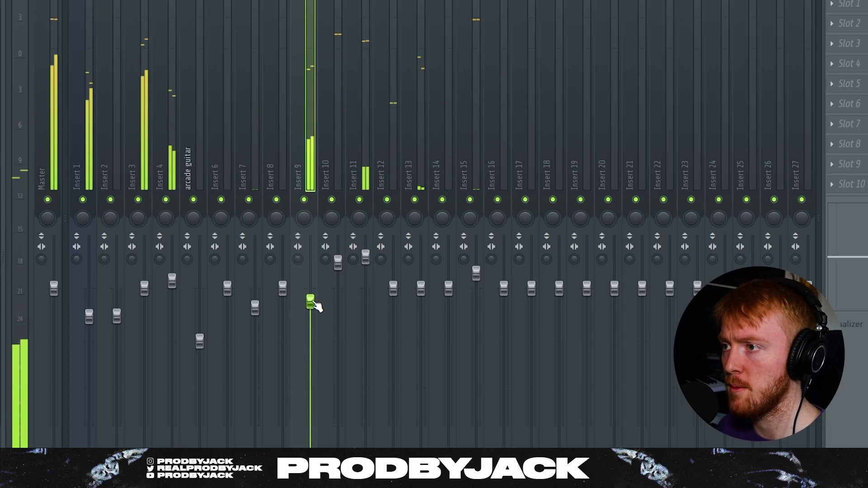
pyautogui.scroll(-1, 316, 301)
# Turn down the faders of Inserts 16, 12 and 13
pyautogui.click(511, 145)
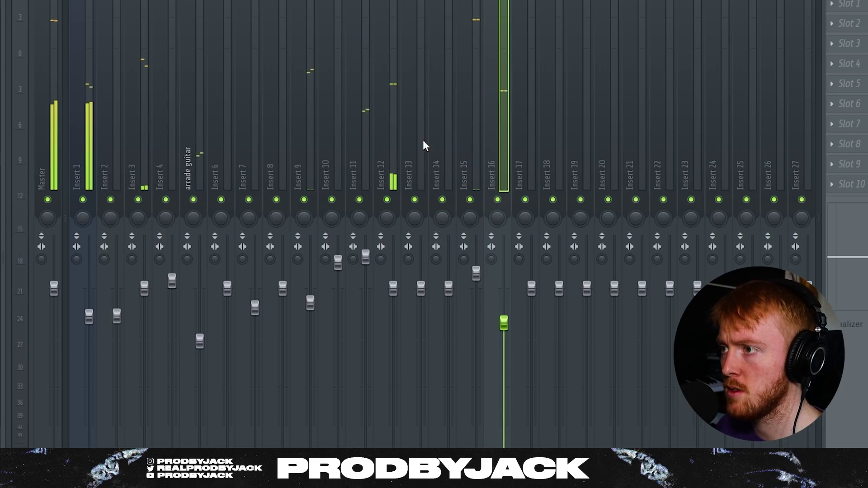
pyautogui.click(395, 180)
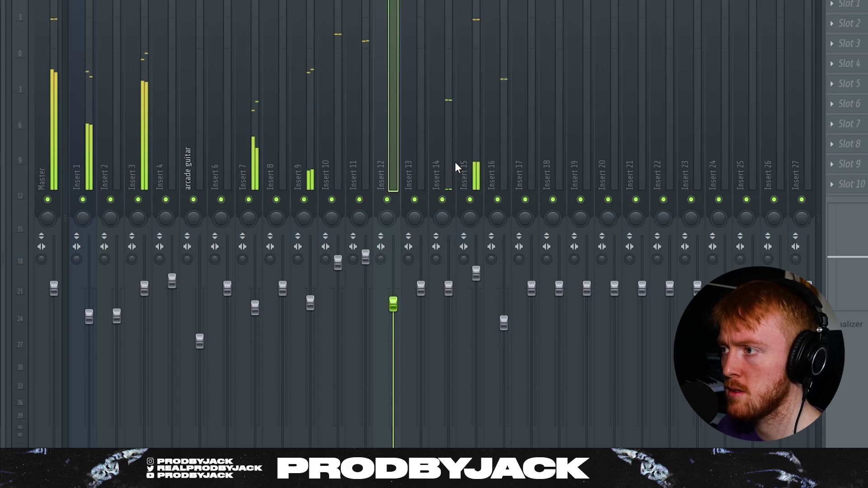
pyautogui.scroll(-3, 503, 322)
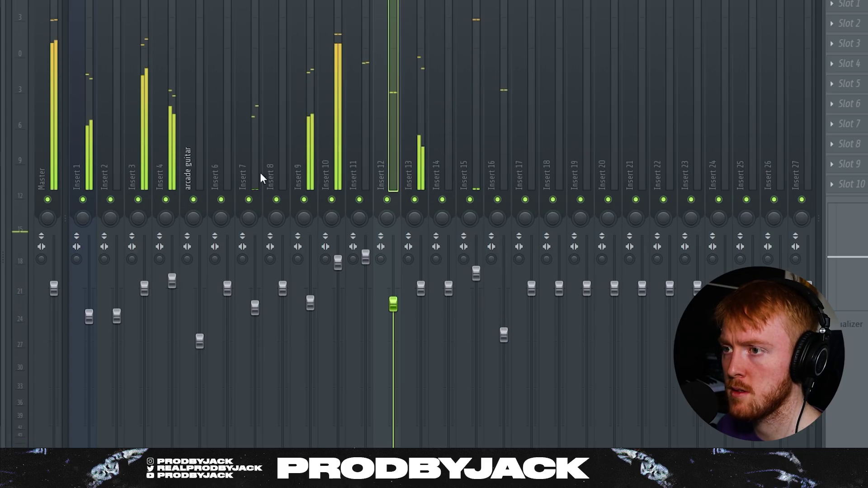
pyautogui.click(410, 175)
pyautogui.scroll(-6, 421, 316)
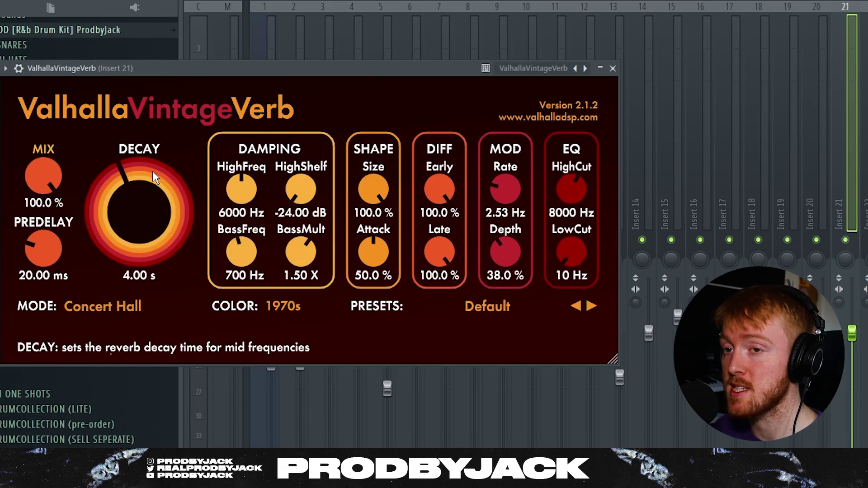
# Set ValhallaVintageVerb to 2.21 s decay, zero predelay, 79.2% size and 420 Hz low cut
pyautogui.moveTo(104, 201); pyautogui.dragTo(105, 215)
pyautogui.moveTo(44, 249); pyautogui.dragTo(43, 264)
pyautogui.moveTo(571, 252); pyautogui.dragTo(590, 213)
pyautogui.moveTo(374, 189); pyautogui.dragTo(375, 218)
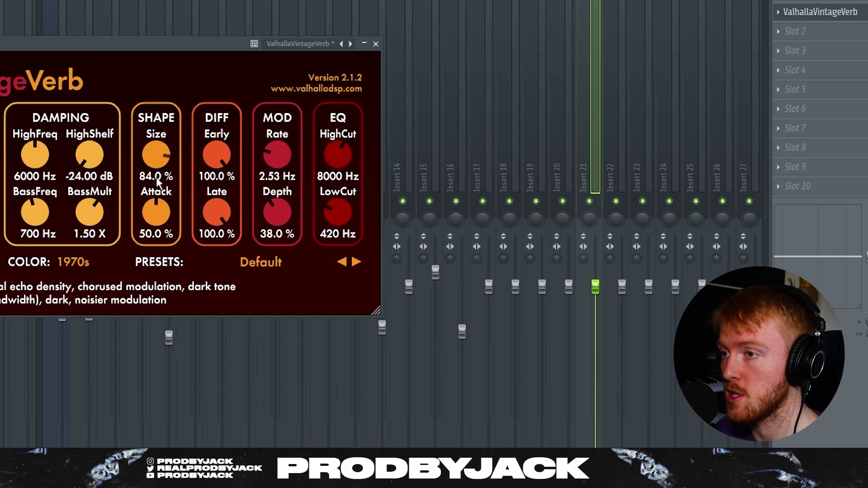
pyautogui.click(375, 44)
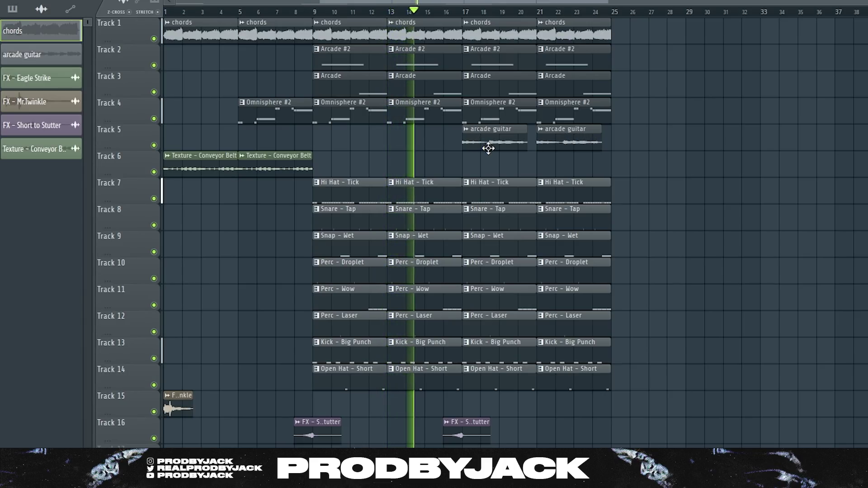
# Delete the Arcade clips at bars 17 and 21 and move Mr.Twinkle to bar 9
pyautogui.rightClick(498, 58)
pyautogui.rightClick(577, 80)
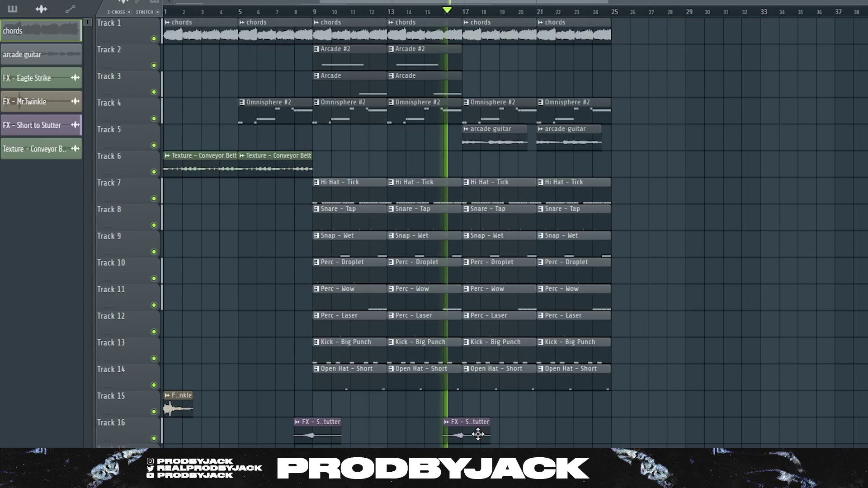
pyautogui.click(180, 407)
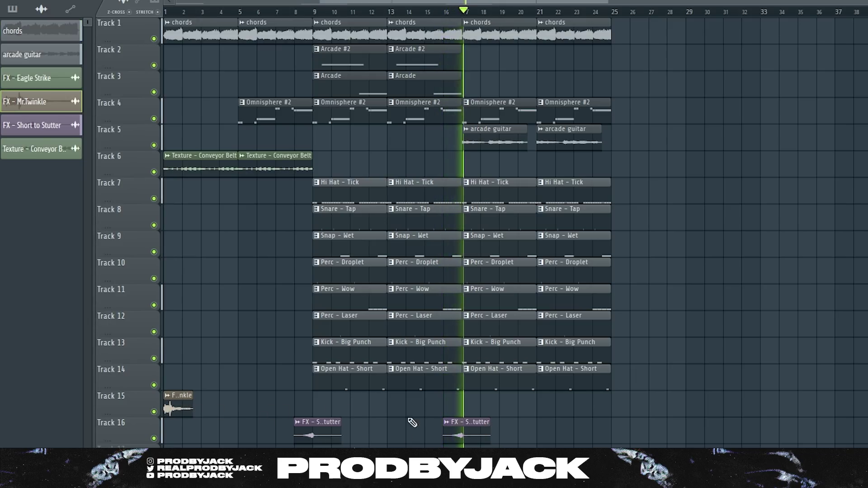
pyautogui.moveTo(174, 404); pyautogui.dragTo(323, 407)
# Paint another Mr.Twinkle clip at bar 17 and extend the arrangement to bar 33
pyautogui.scroll(3, 470, 409)
pyautogui.click(450, 409)
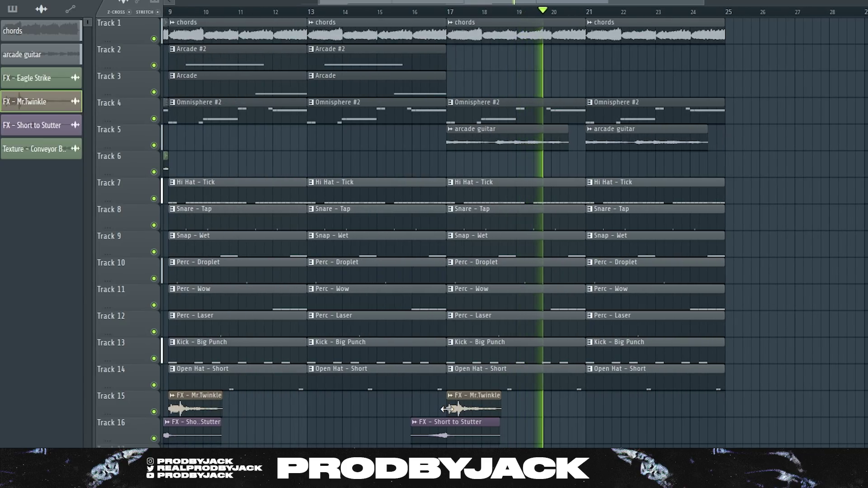
pyautogui.scroll(-3, 447, 409)
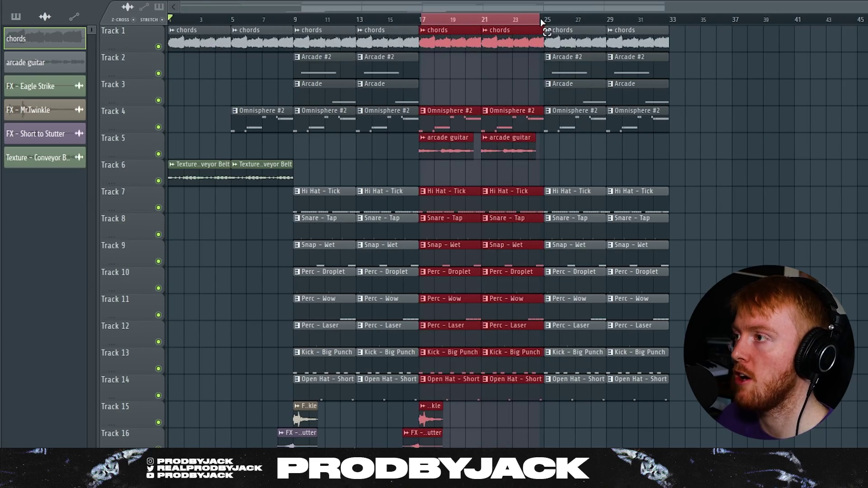
pyautogui.scroll(3, 518, 34)
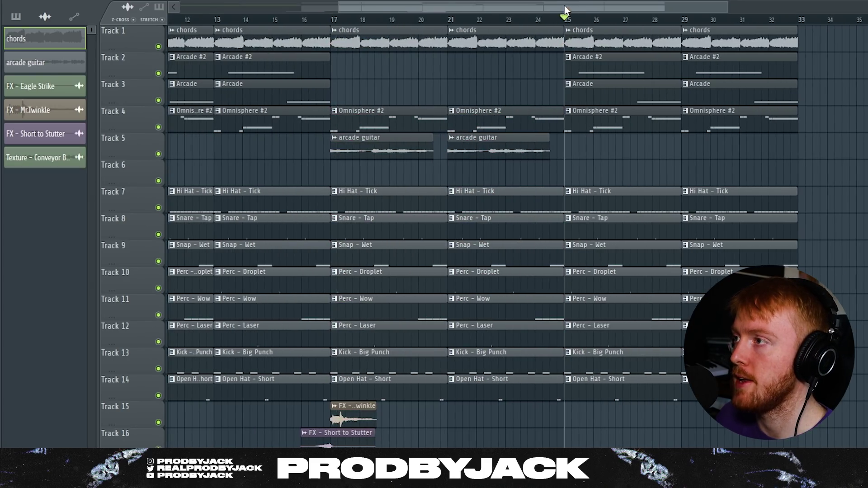
pyautogui.scroll(-3, 513, 74)
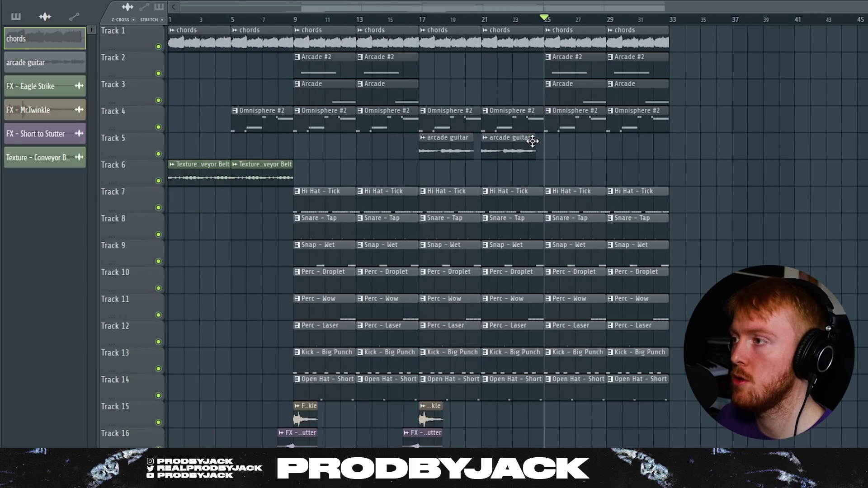
pyautogui.moveTo(573, 13); pyautogui.dragTo(601, 12)
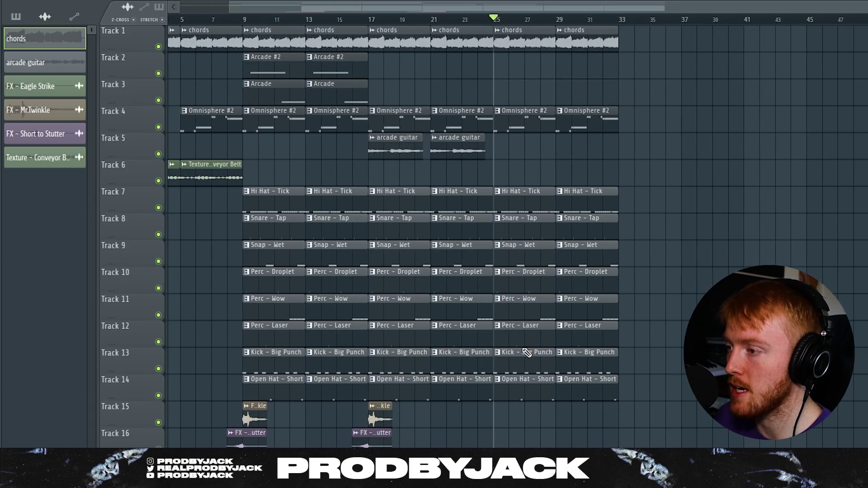
# Duplicate the bar 25–33 drum clips to bars 33–41 and remove the Hi Hat clip at bar 25
pyautogui.moveTo(612, 434); pyautogui.dragTo(498, 188)
pyautogui.hotkey('ctrl', 'b')
pyautogui.moveTo(475, 368); pyautogui.dragTo(653, 365)
pyautogui.rightClick(456, 193)
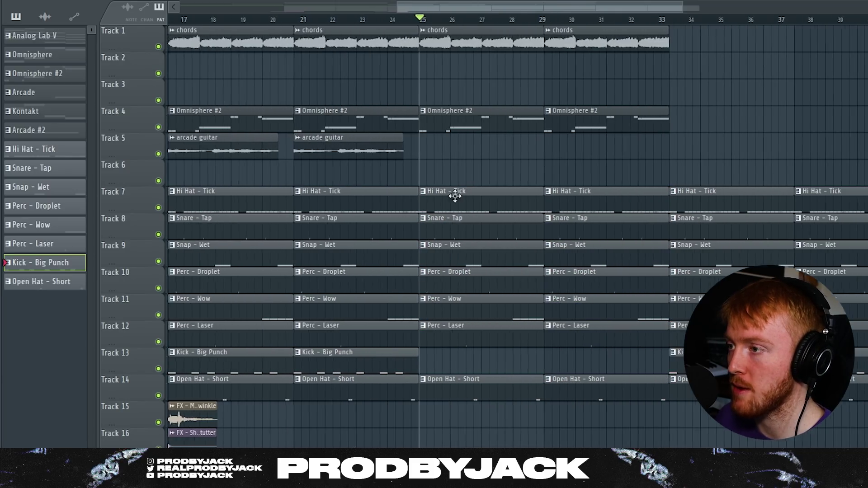
# Make the chord clips from bar 25 onward unique as chords #2
pyautogui.scroll(1, 616, 246)
pyautogui.scroll(1, 520, 221)
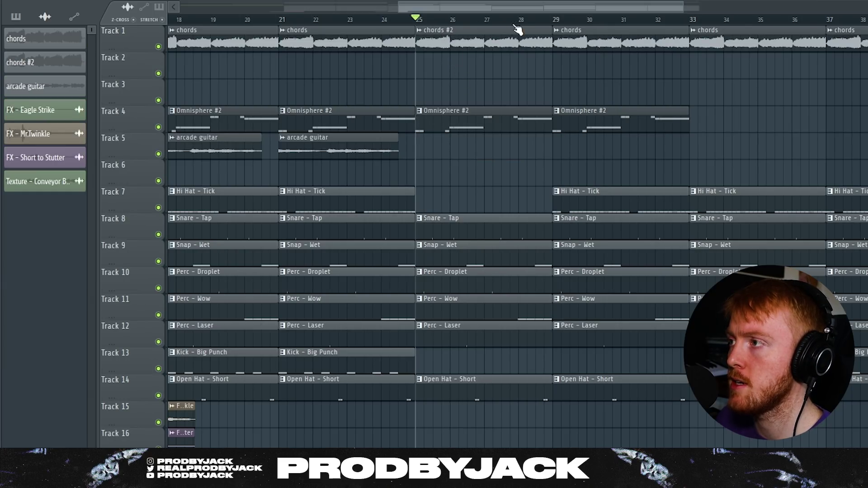
pyautogui.hscroll(3, 588, 45)
pyautogui.rightClick(771, 41)
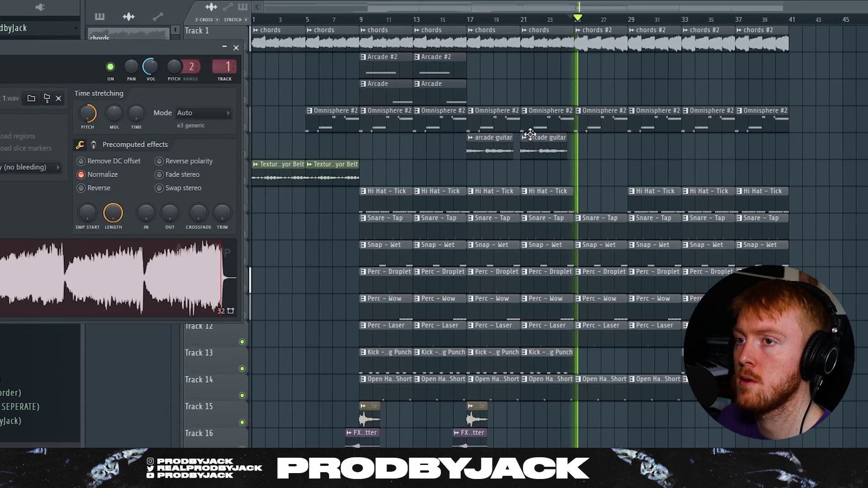
pyautogui.scroll(4, 632, 83)
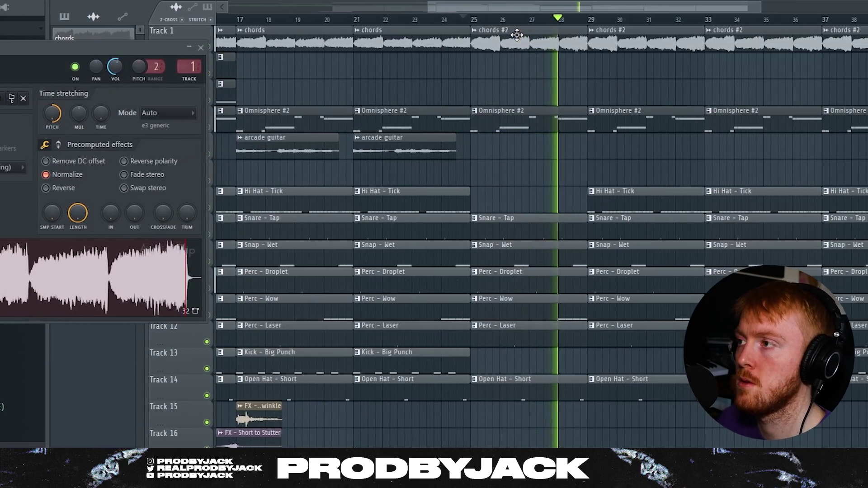
# Load the Lowpass 2 preset in Insert 1's Fruity Love Philter, reshape its filter, and close the mixer
pyautogui.press('F9')
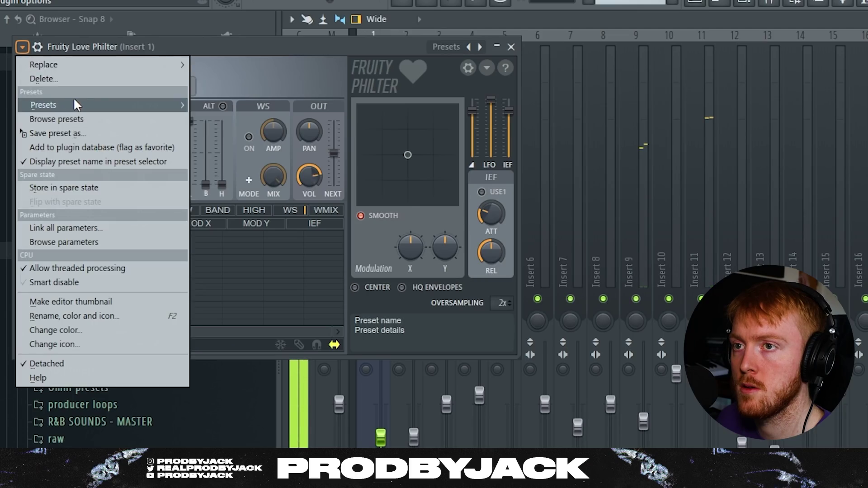
pyautogui.moveTo(75, 103)
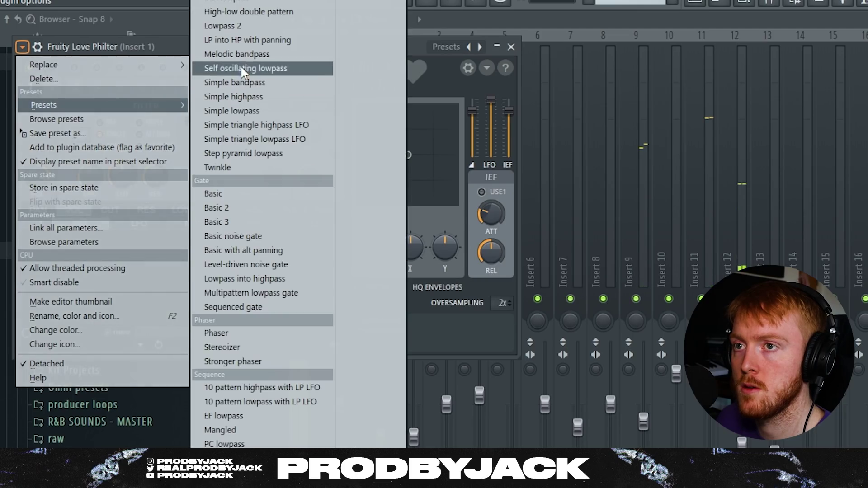
pyautogui.click(243, 25)
pyautogui.moveTo(409, 163); pyautogui.dragTo(380, 128)
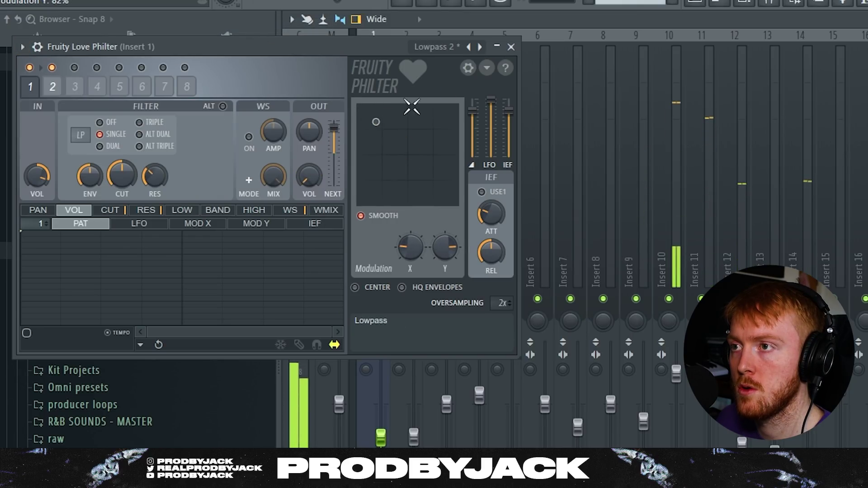
pyautogui.click(511, 47)
pyautogui.click(697, 3)
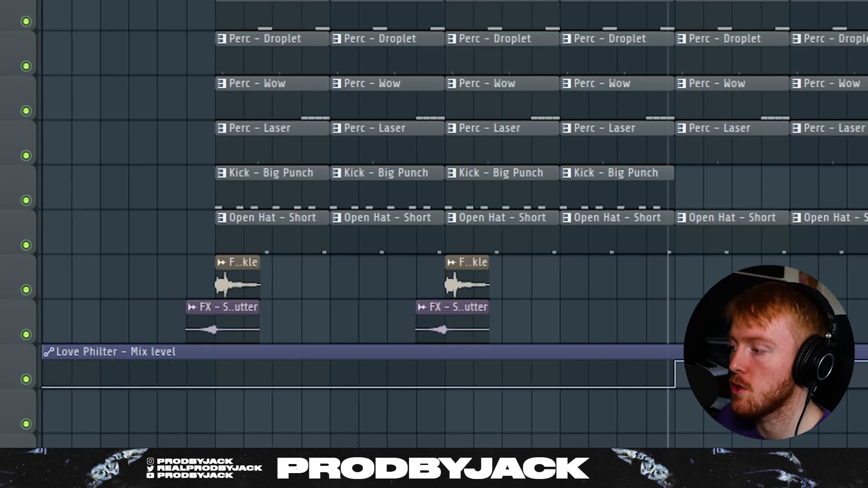
# Place Mr.Twinkle FX clips at bar 25 and bar 33 in the playlist
pyautogui.scroll(1, 536, 421)
pyautogui.scroll(4, 203, 321)
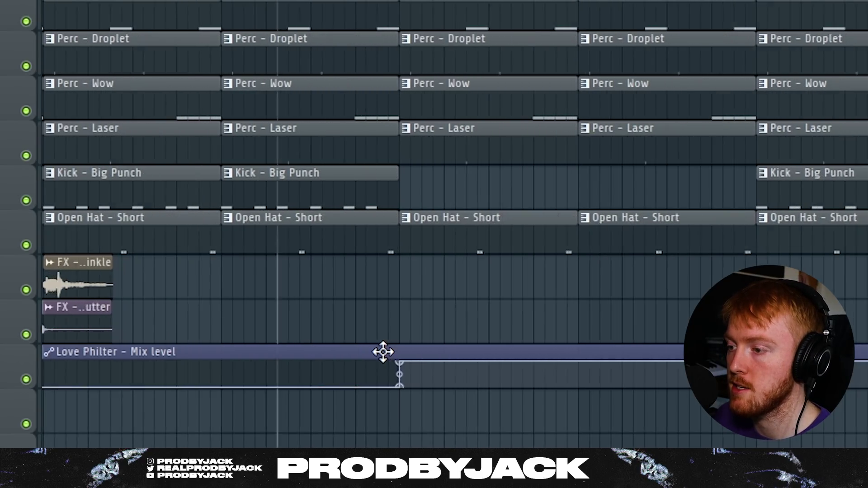
pyautogui.scroll(-4, 430, 313)
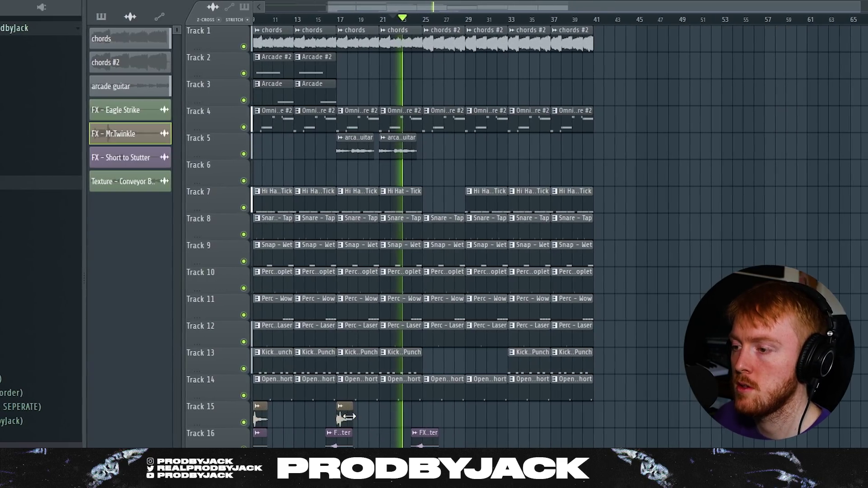
# Add a Short to Stutter clip just before bar 33, then select all arrangement clips
pyautogui.scroll(3, 429, 418)
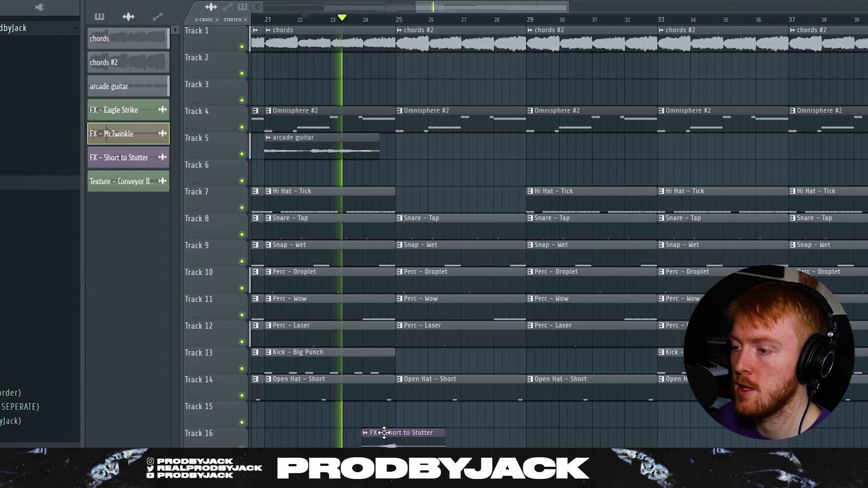
pyautogui.click(407, 418)
pyautogui.scroll(-2, 484, 420)
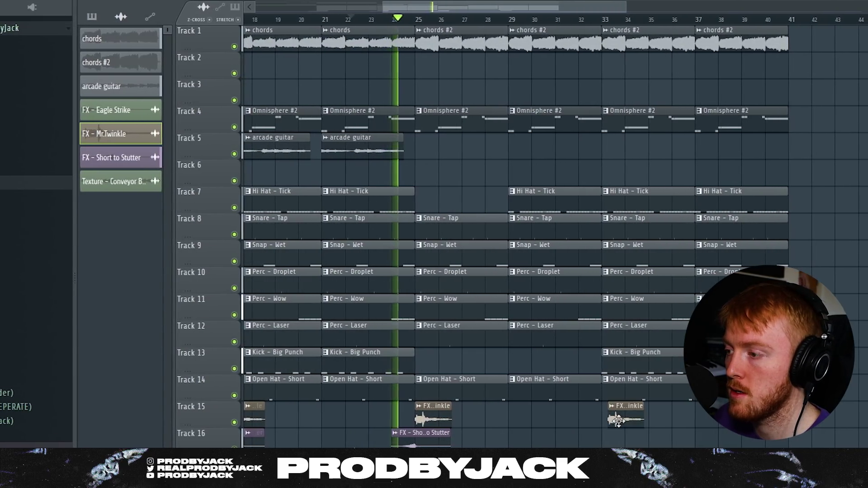
pyautogui.click(618, 419)
pyautogui.click(420, 441)
pyautogui.click(578, 439)
pyautogui.scroll(2, 578, 440)
pyautogui.scroll(3, 631, 446)
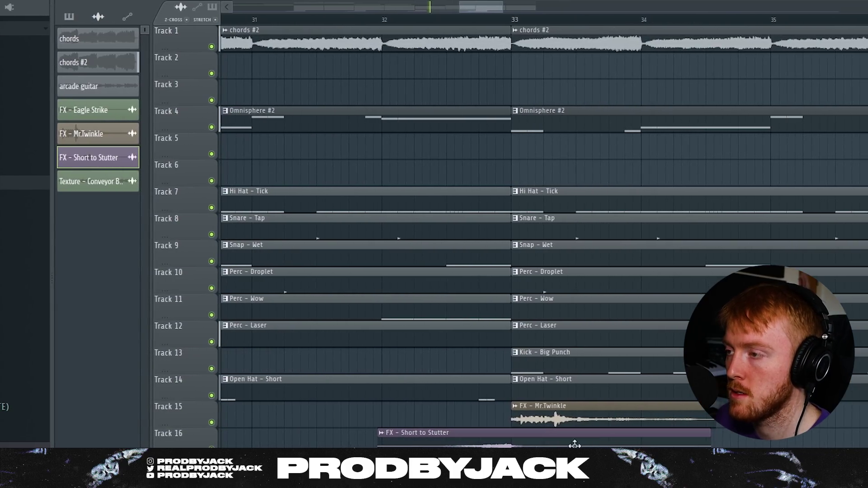
pyautogui.scroll(-6, 541, 445)
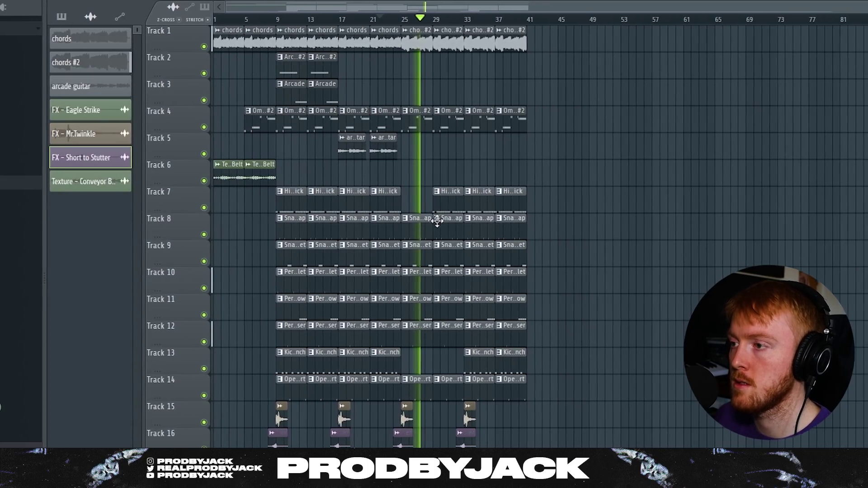
pyautogui.scroll(4, 436, 220)
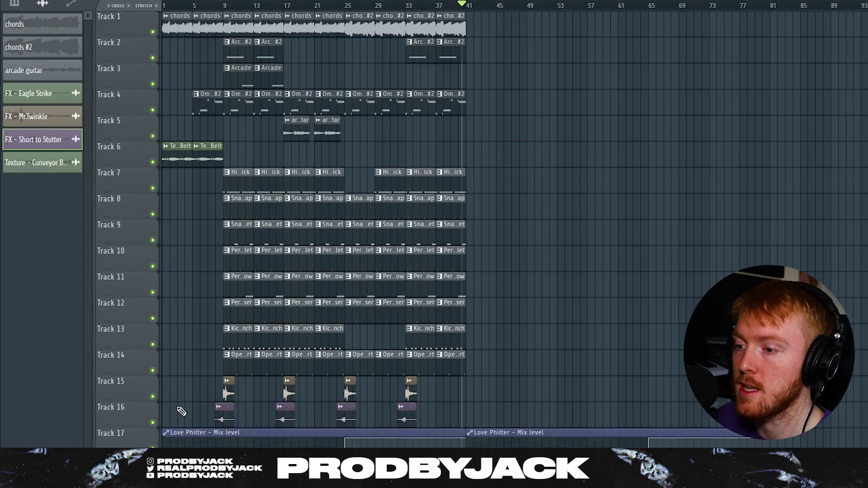
pyautogui.moveTo(164, 422); pyautogui.dragTo(473, 16)
# In the mixer, pan Insert 12 right, adjust Insert 14's panning, then select Insert 13
pyautogui.press('F9')
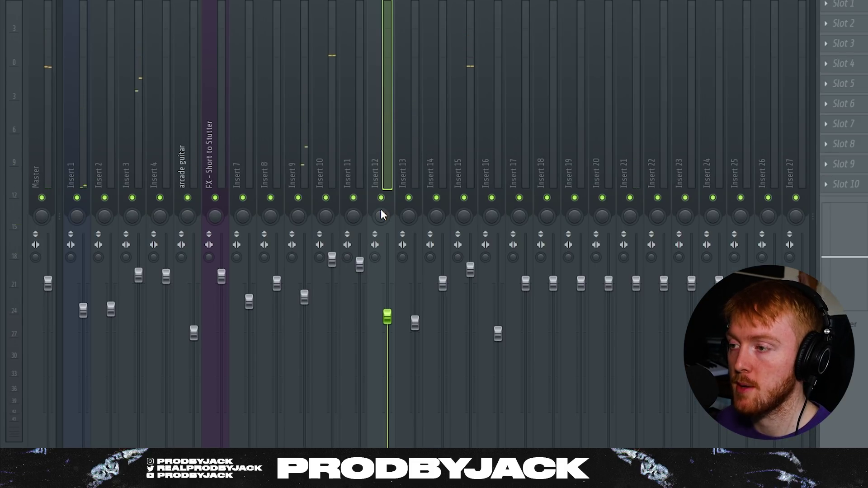
pyautogui.click(380, 217)
pyautogui.moveTo(381, 217); pyautogui.dragTo(381, 209)
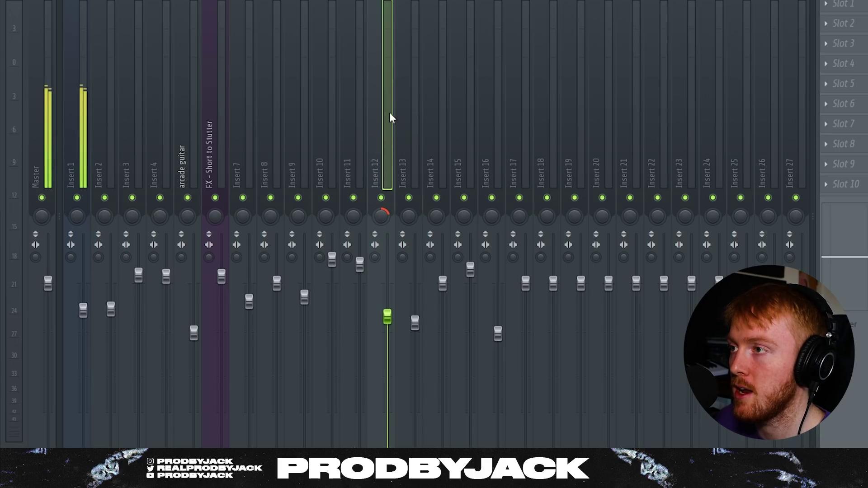
pyautogui.click(436, 216)
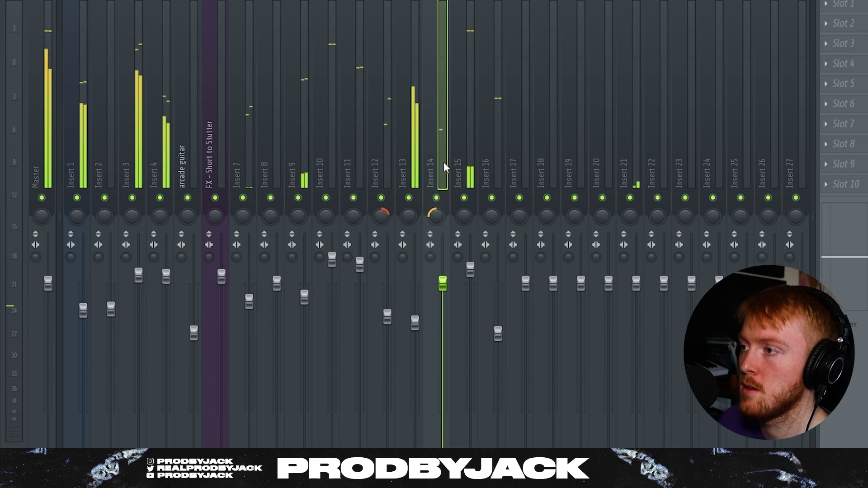
pyautogui.click(414, 164)
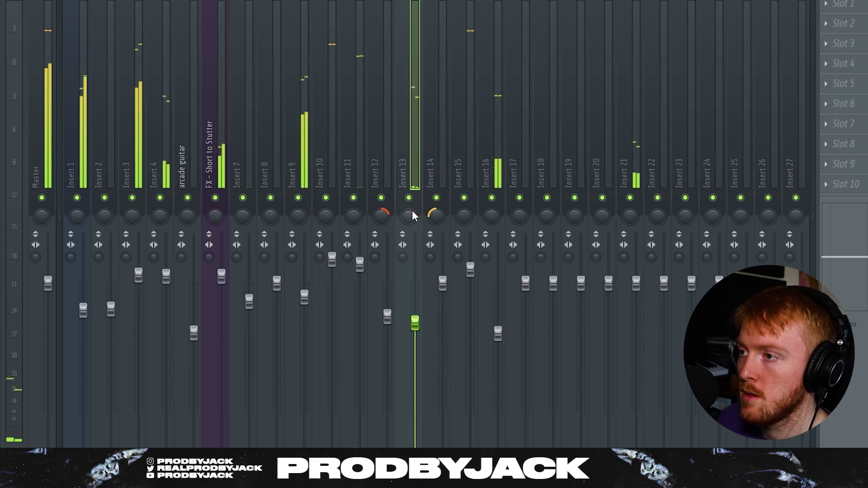